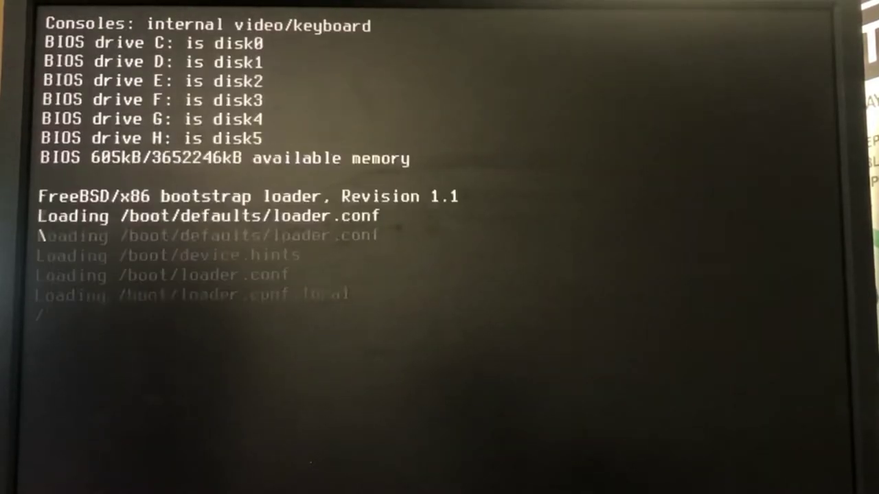
Step: Boot the installer to the 13.0-U2 Console Setup menu with Install/Upgrade highlighted
key(Return)
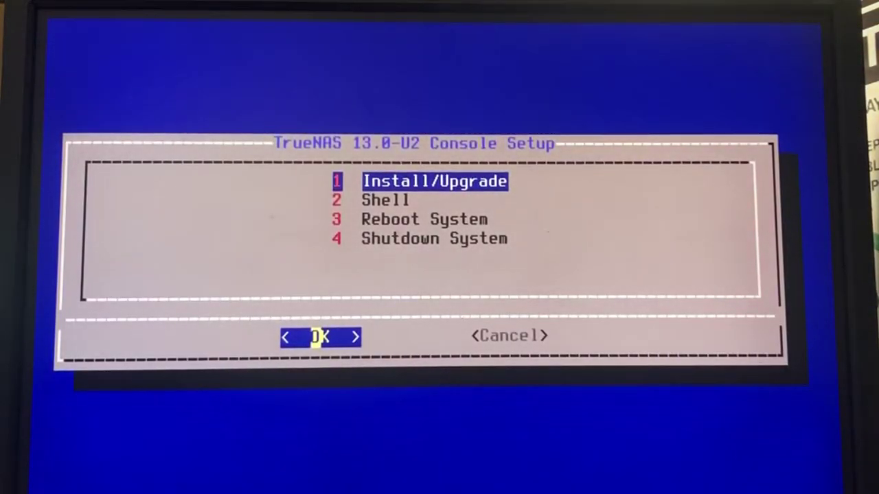
key(Down)
key(Down)
key(Up)
key(Up)
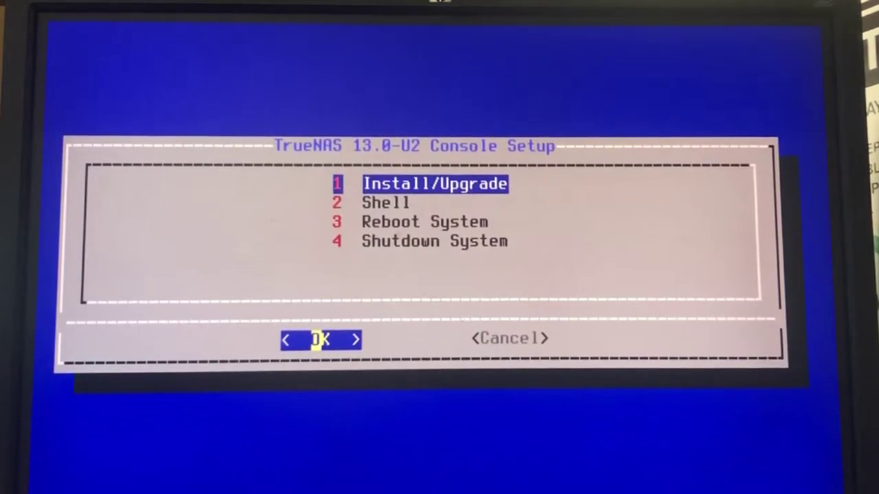
Step: Start Install/Upgrade with ada0 ticked as the only destination drive, and accept erasing it
key(Return)
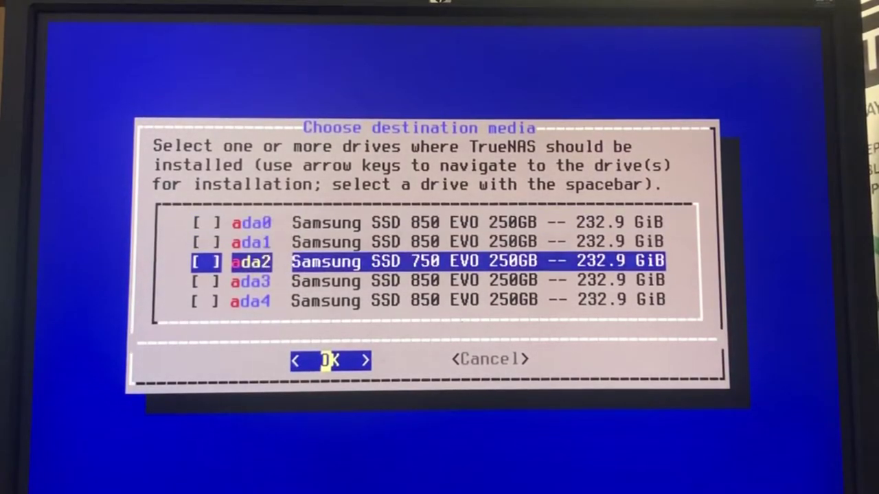
key(Down)
key(Down)
key(Down)
key(Down)
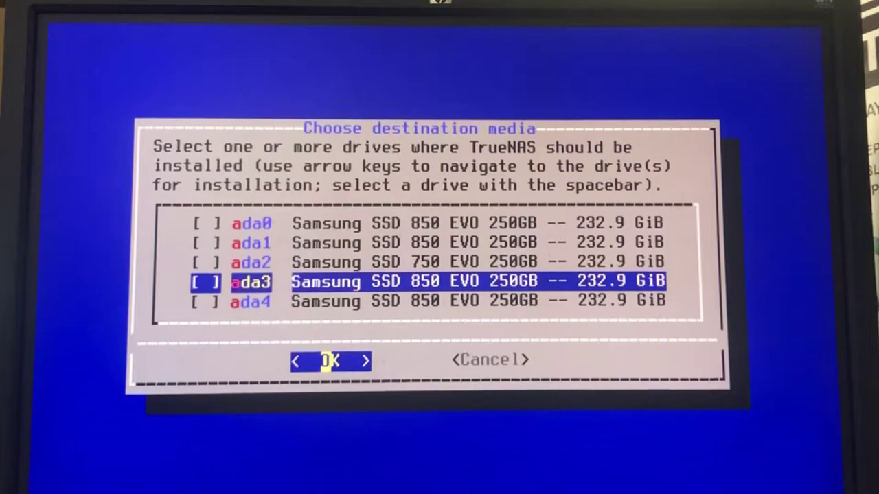
key(Up)
key(Up)
key(Up)
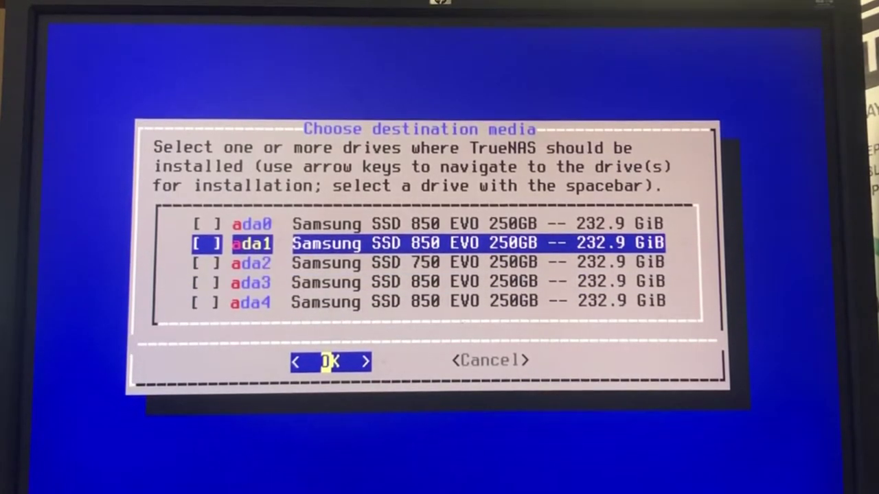
key(Down)
key(Down)
key(Down)
key(Up)
key(Up)
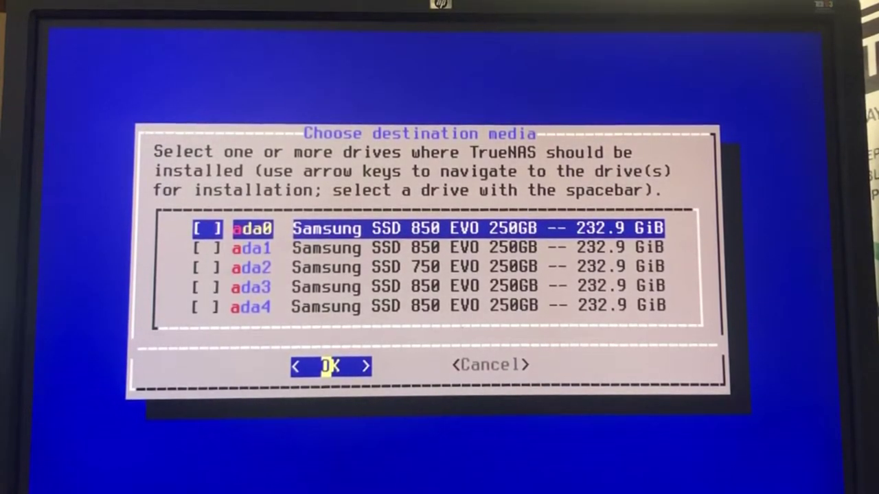
key(space)
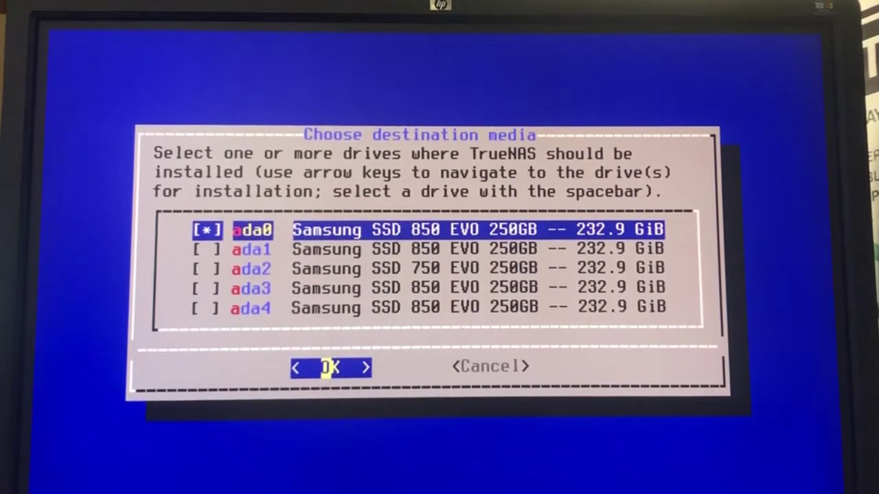
key(Return)
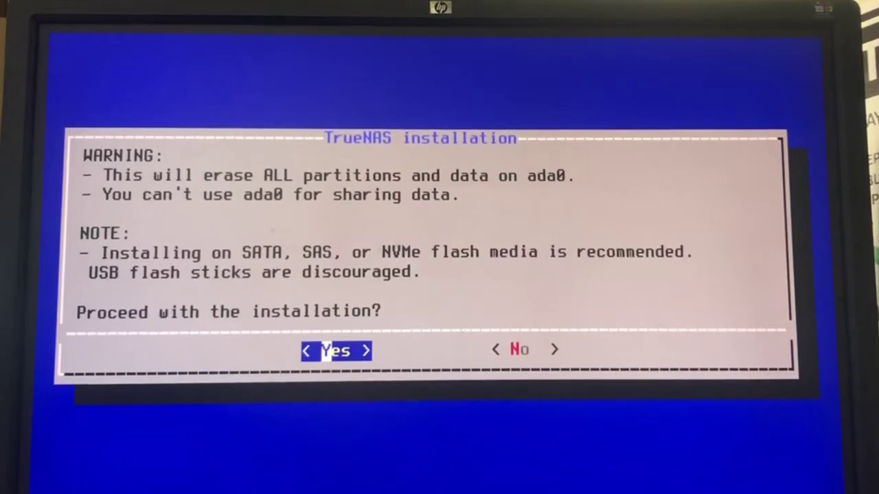
key(Return)
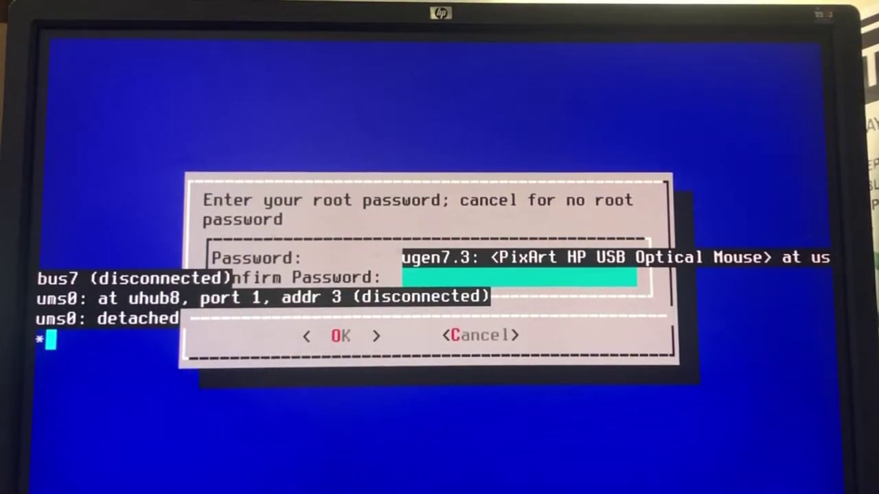
Step: Enter and confirm a matching root password, retrying after a mismatch notice
text(**)
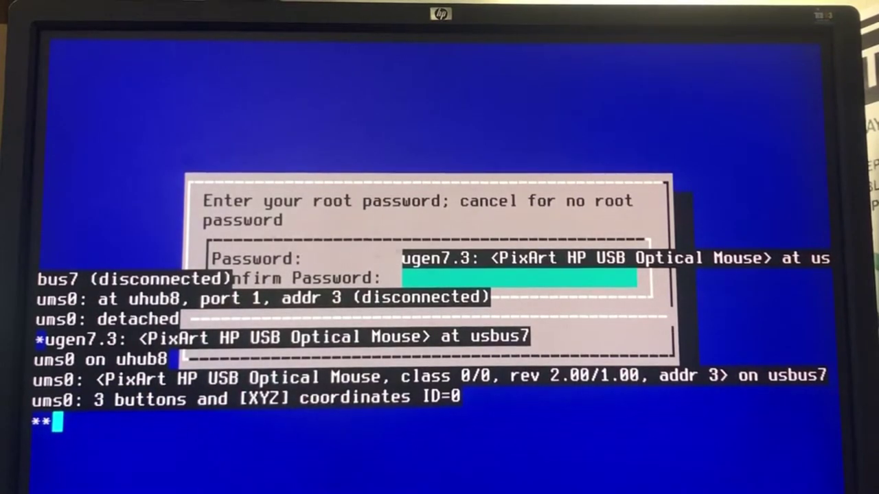
key(Return)
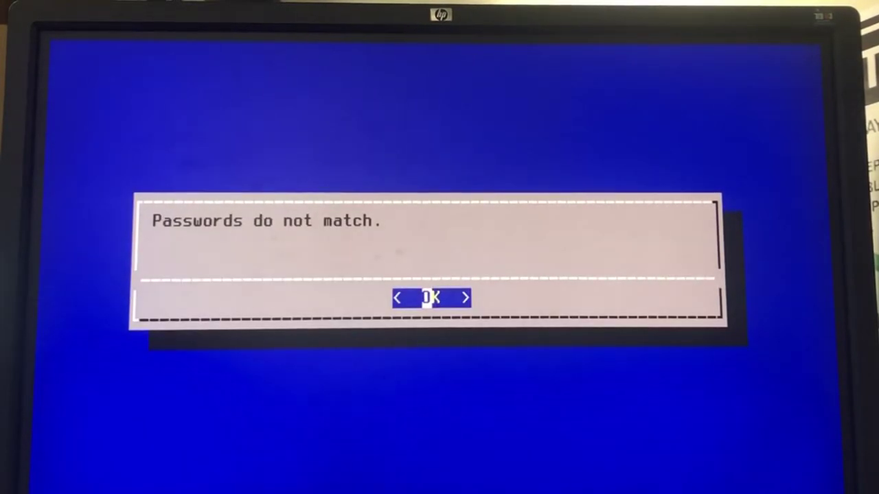
key(Return)
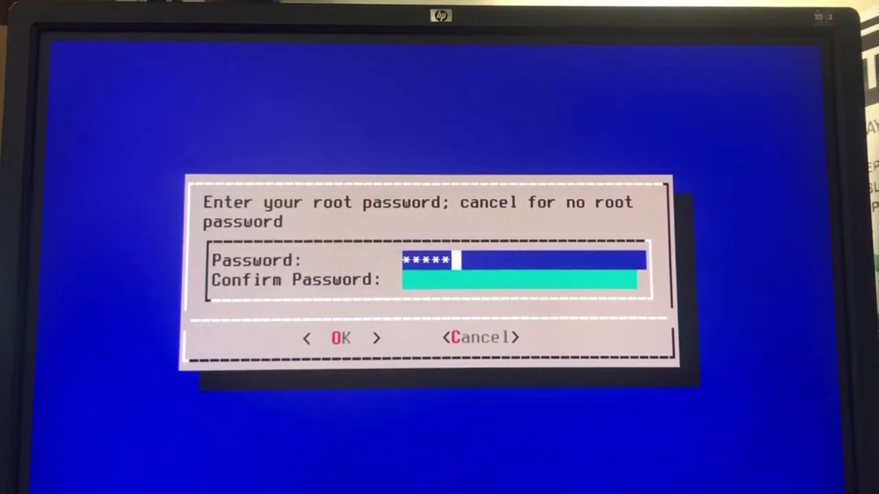
text(******)
key(Return)
key(Return)
text(******)
key(Tab)
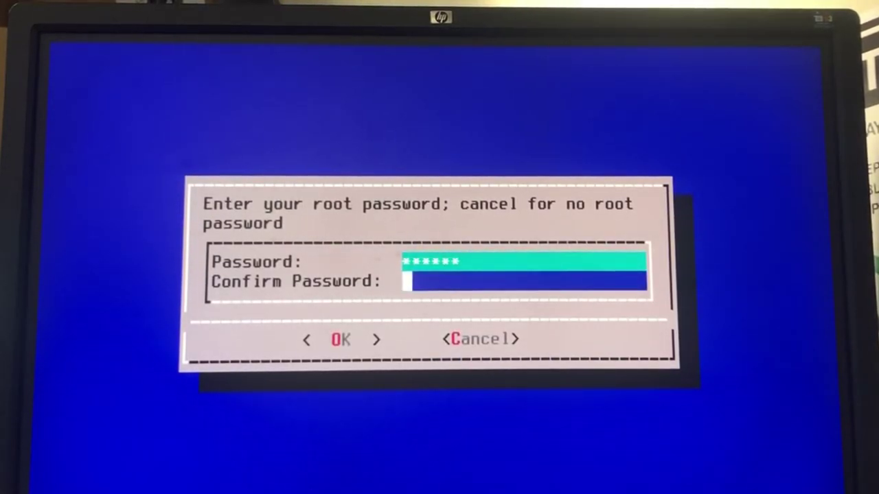
key(Return)
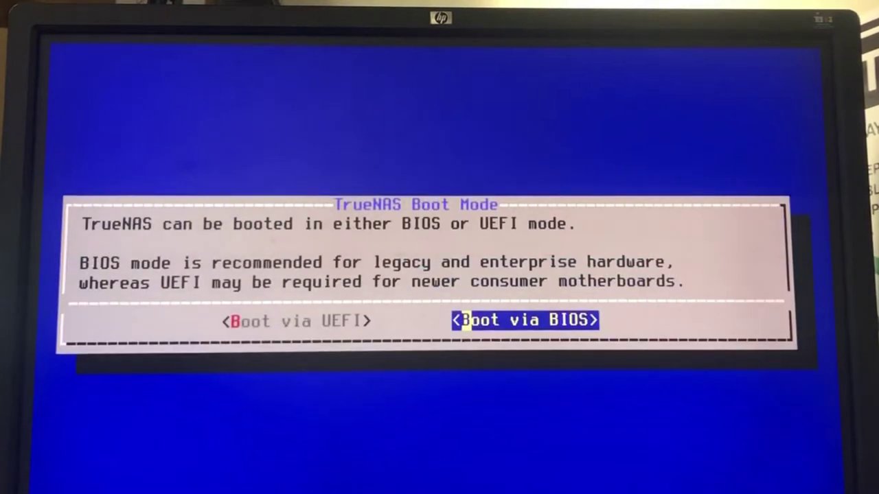
Step: Choose BIOS boot and a 16GB swap, then acknowledge the successful install on ada0
key(Left)
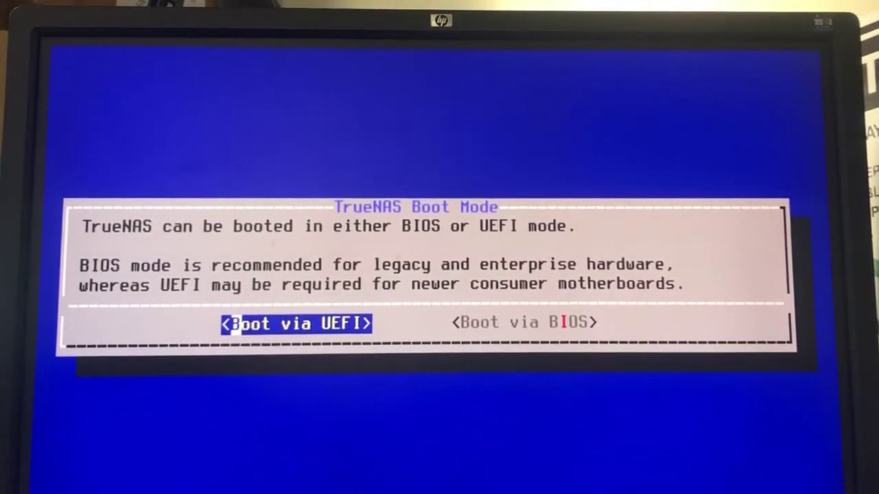
key(Right)
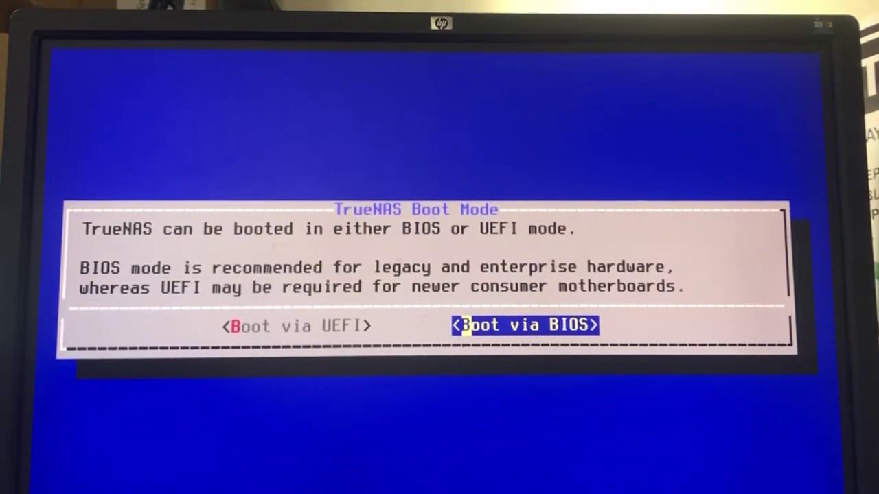
key(Return)
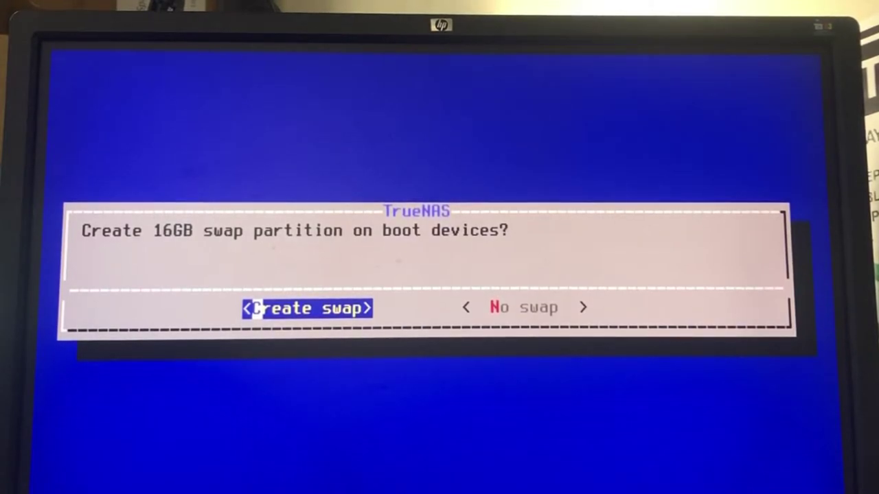
key(Return)
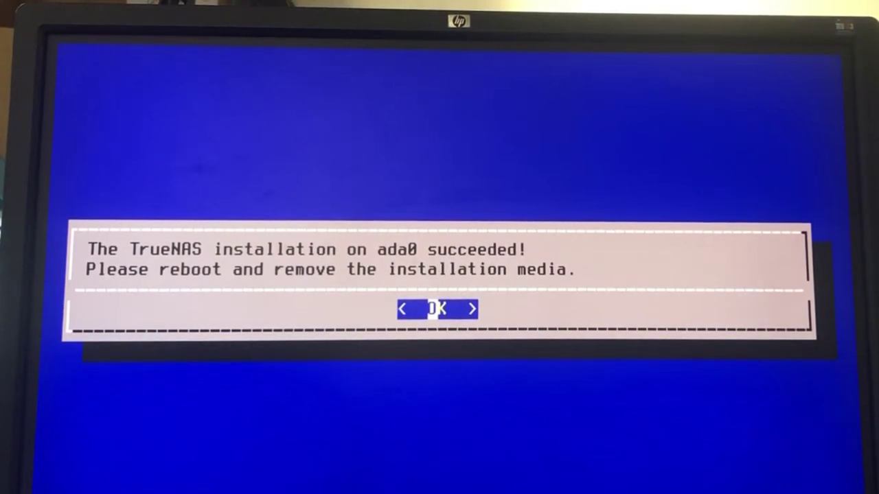
key(Return)
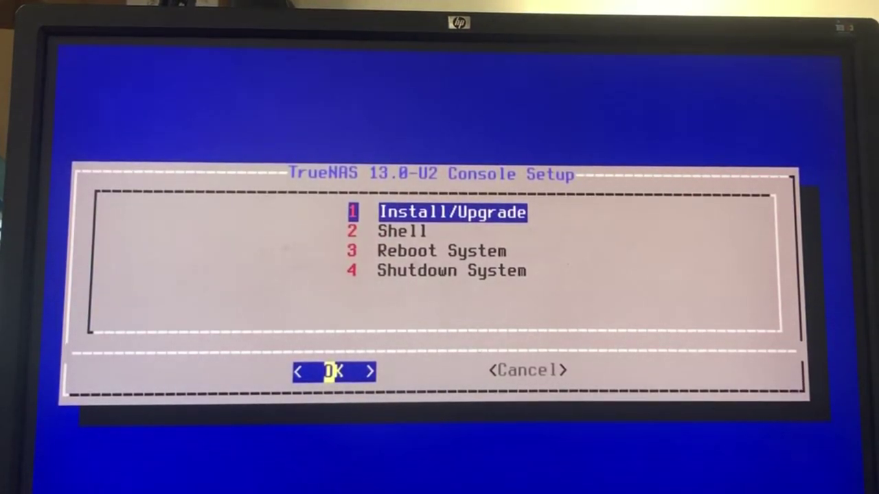
Step: Reboot via option 3 and bring up the web dashboard at 10.0.14.103
key(3)
key(Return)
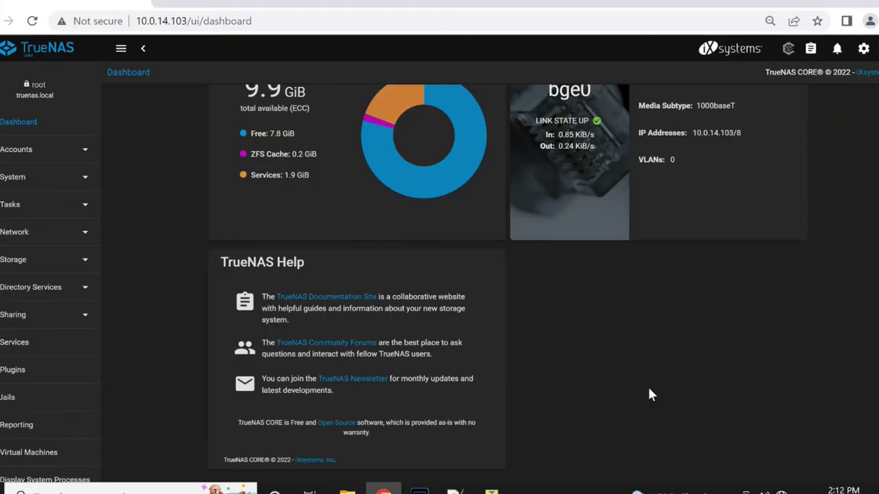
scroll(647, 395, up, 2)
Step: Under Storage > Pools, start a new pool and reach the Pool Manager with disks ada1–ada4
drag(693, 278, 748, 277)
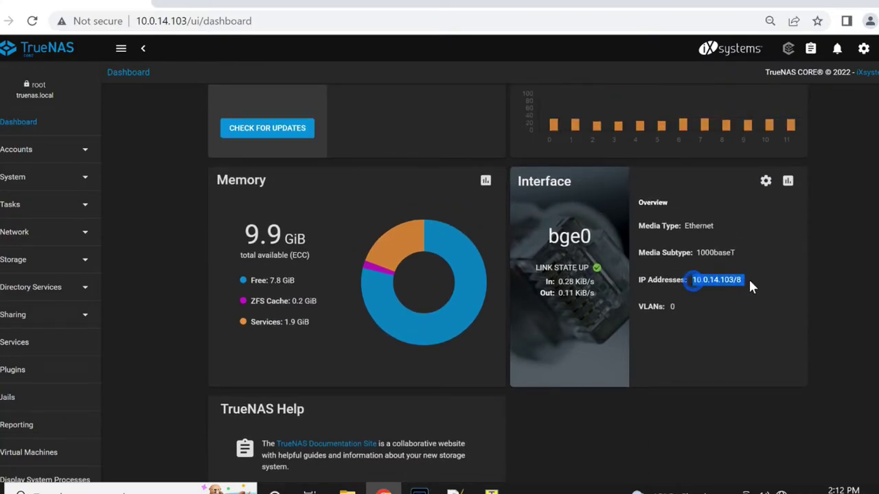
click(41, 258)
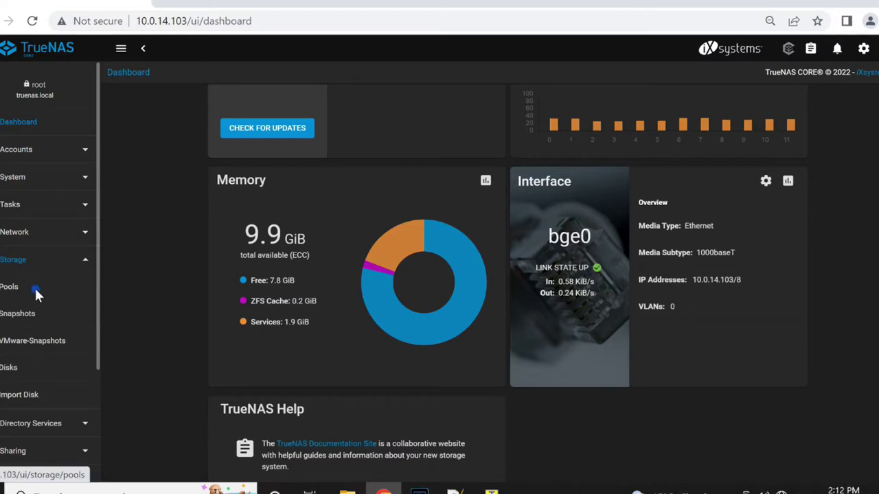
click(36, 287)
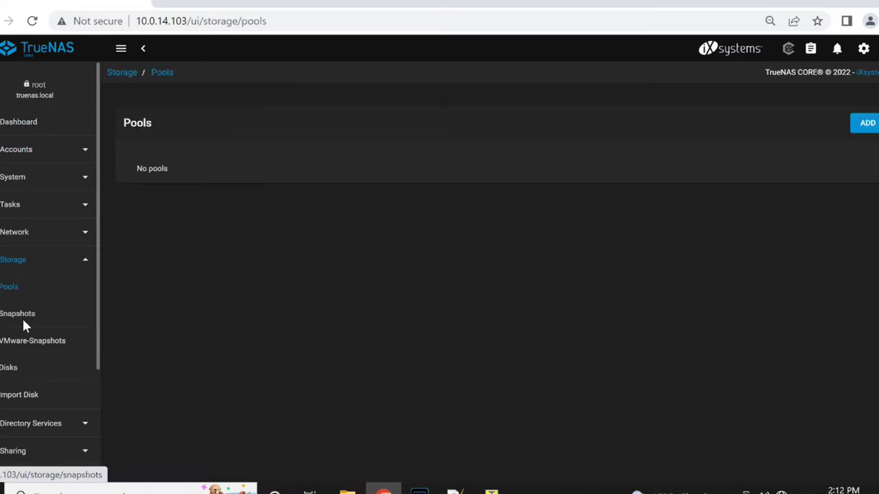
click(866, 125)
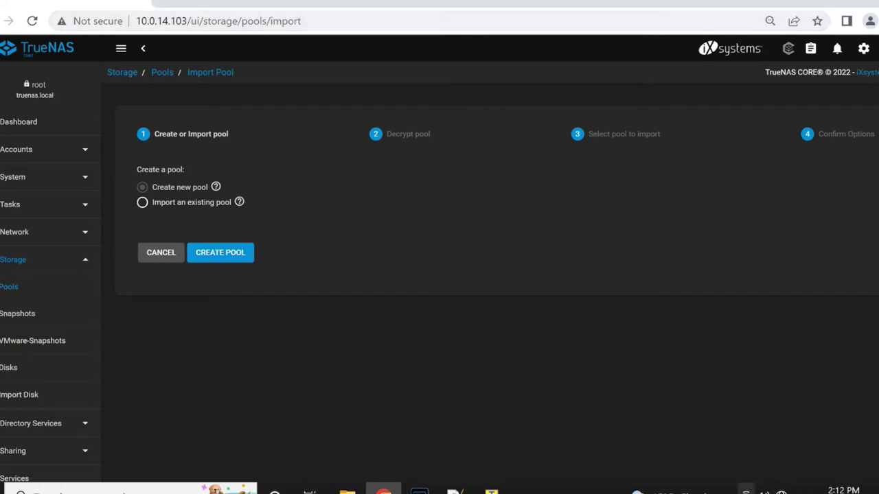
click(172, 186)
click(221, 253)
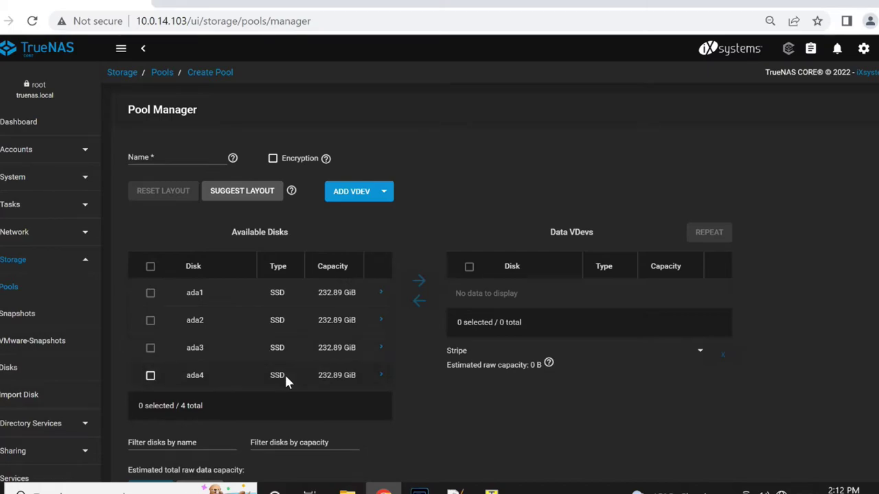
click(272, 192)
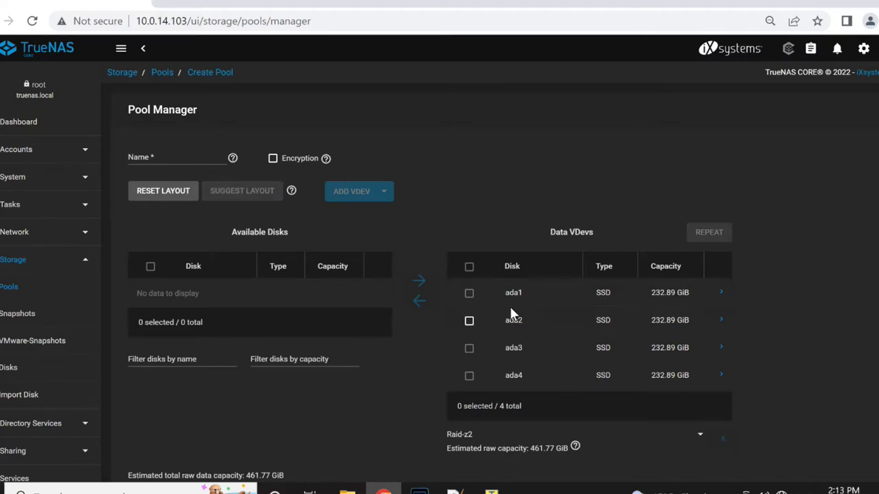
Step: Reset the layout and put ada1–ada4 into a Raid-z2 data vdev
click(172, 191)
click(150, 293)
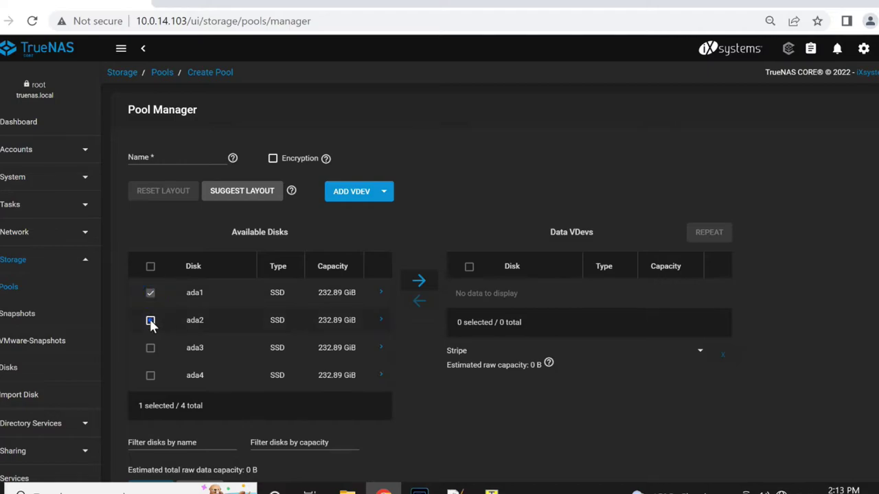
click(151, 348)
click(151, 376)
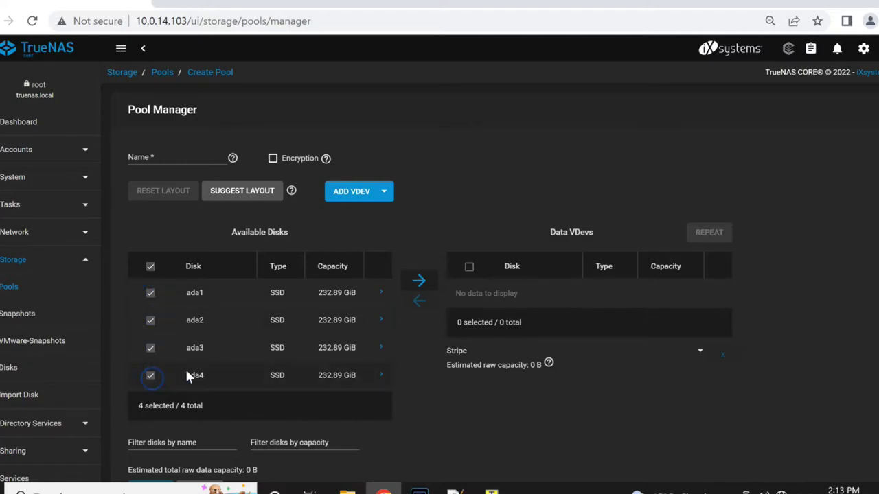
click(423, 275)
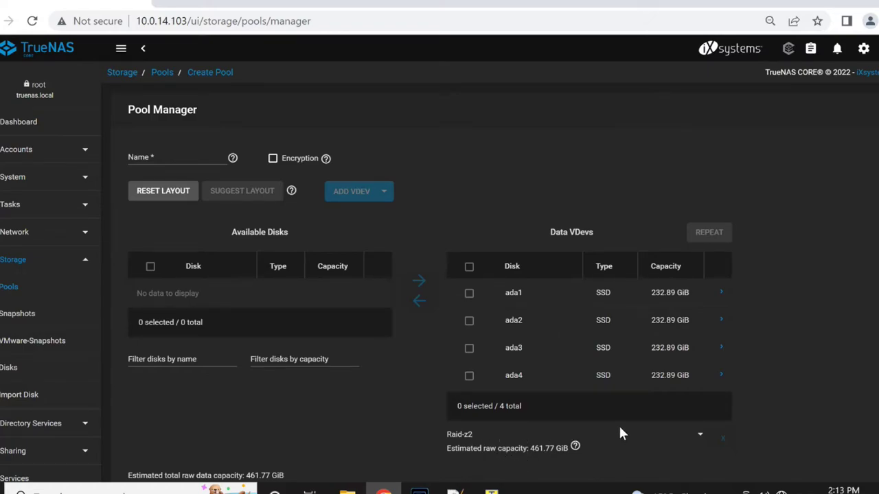
scroll(619, 434, down, 1)
click(470, 361)
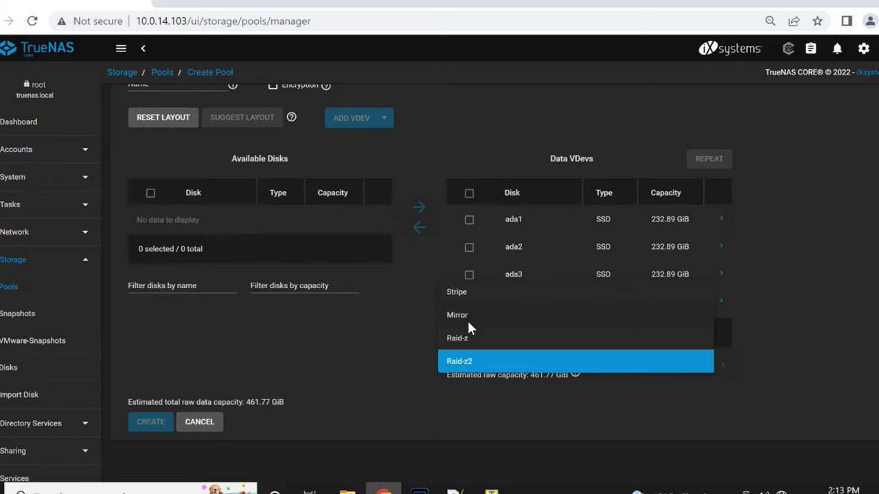
click(486, 358)
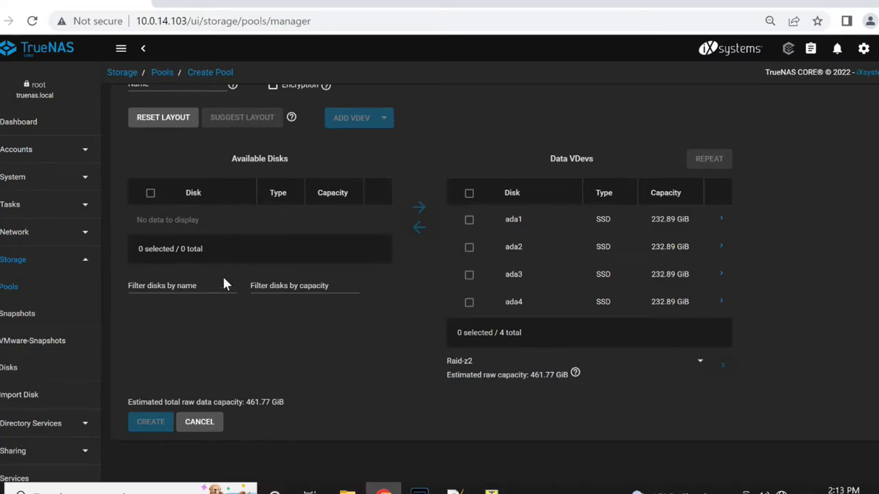
Step: Name the pool SSD-TrueNAS and create it
scroll(222, 274, up, 2)
click(168, 160)
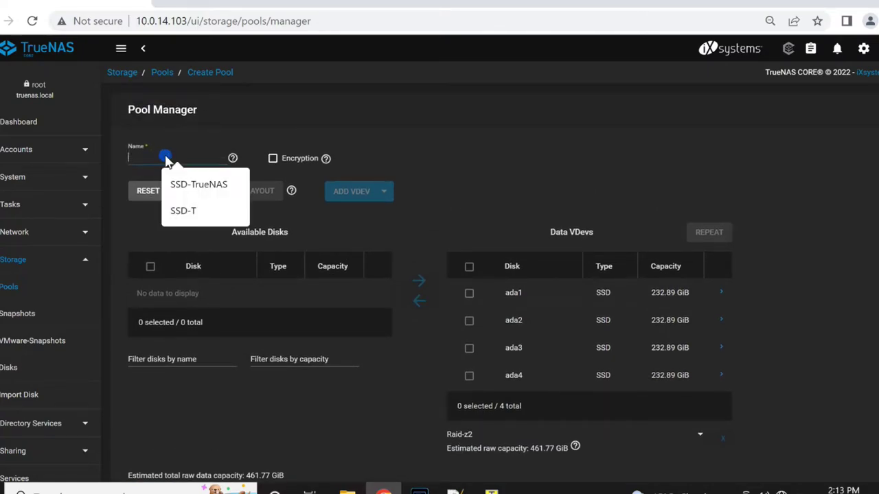
click(195, 185)
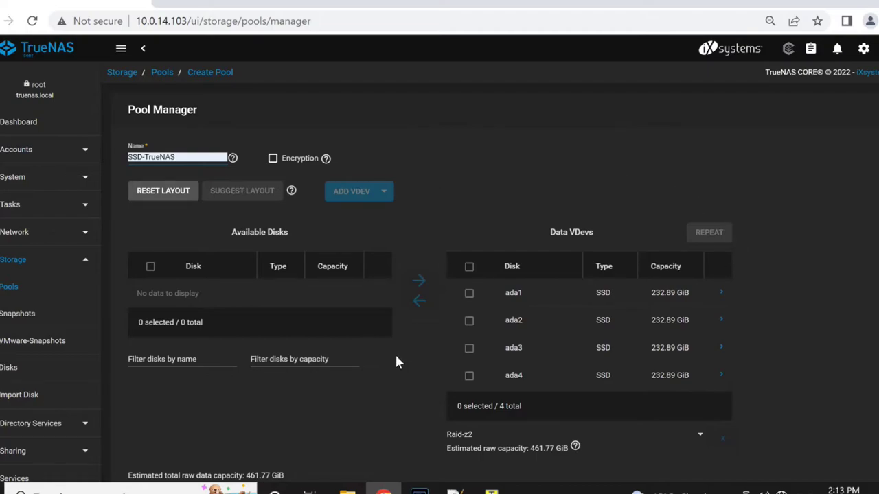
scroll(396, 361, down, 2)
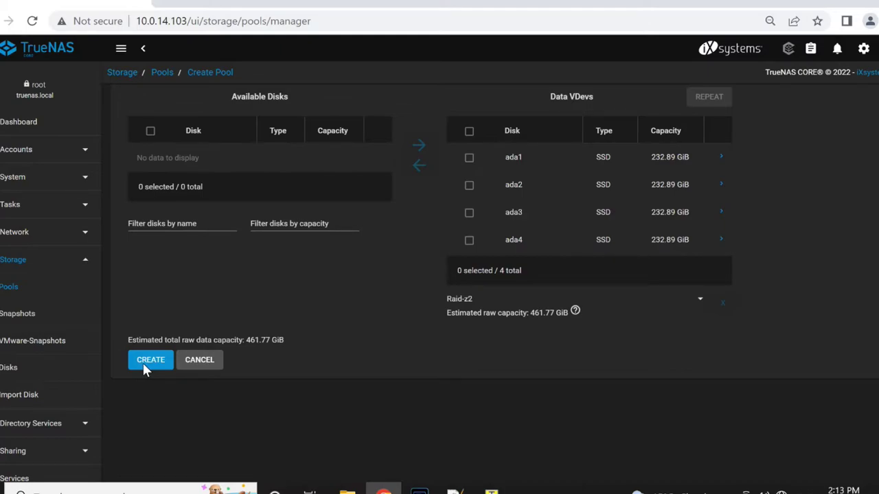
click(149, 363)
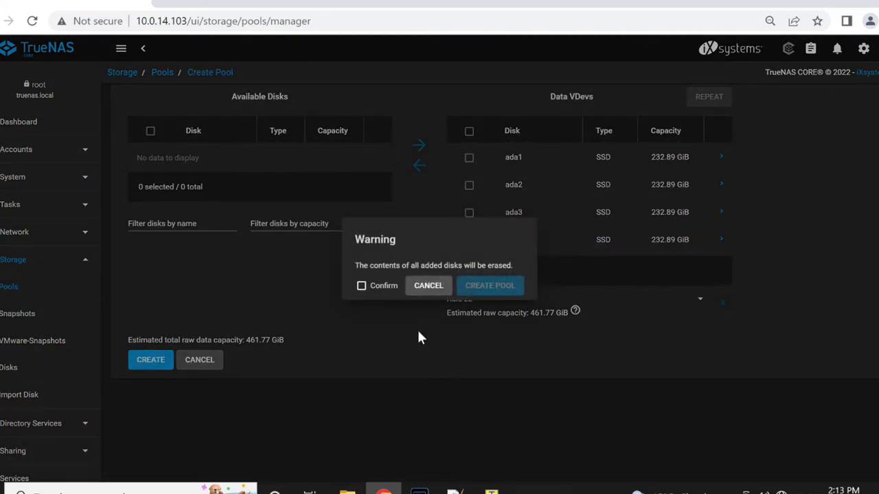
Step: Confirm the disk-erase warning and create the SSD-TrueNAS pool
click(376, 288)
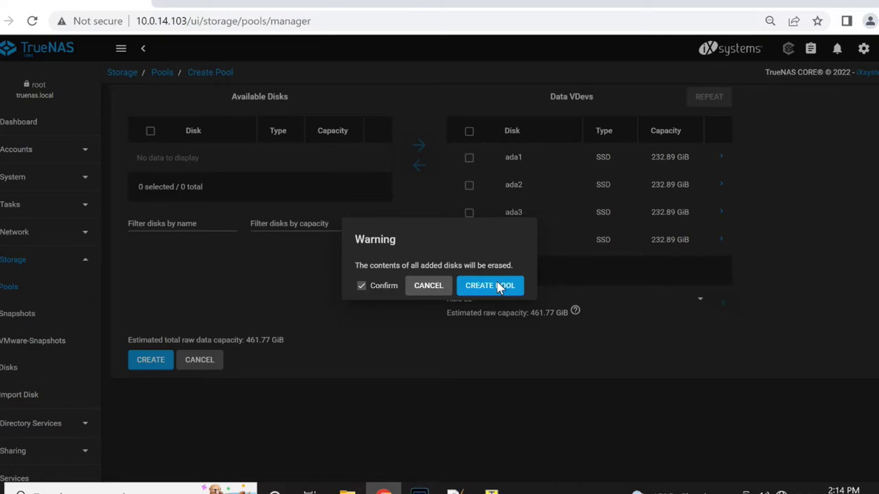
click(498, 286)
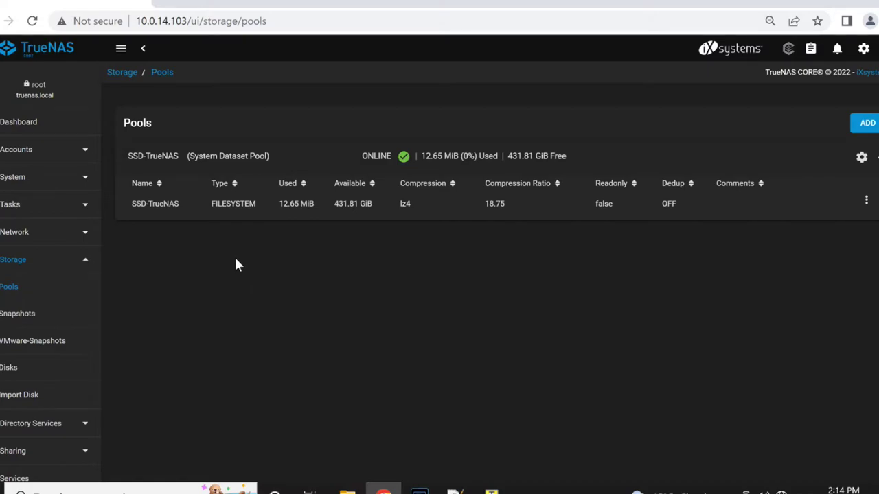
Step: Add a dataset named NASStorage to the SSD-TrueNAS pool and select it
click(248, 211)
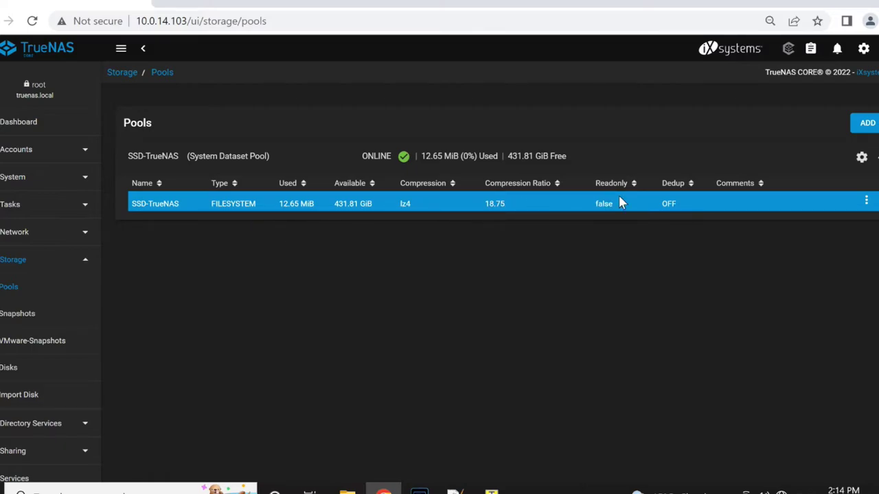
click(866, 201)
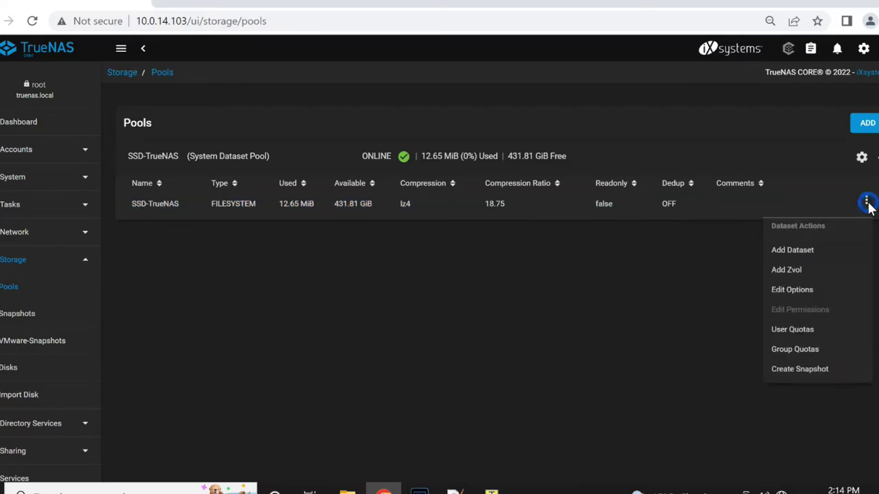
click(801, 251)
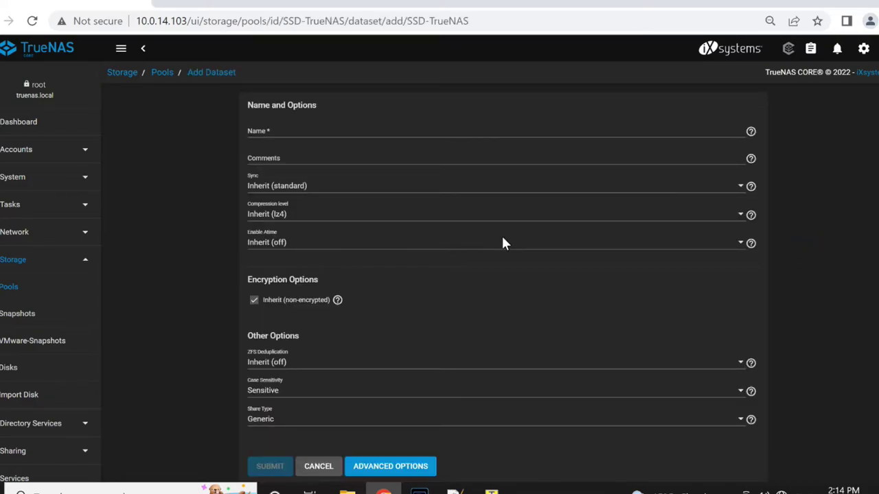
click(310, 137)
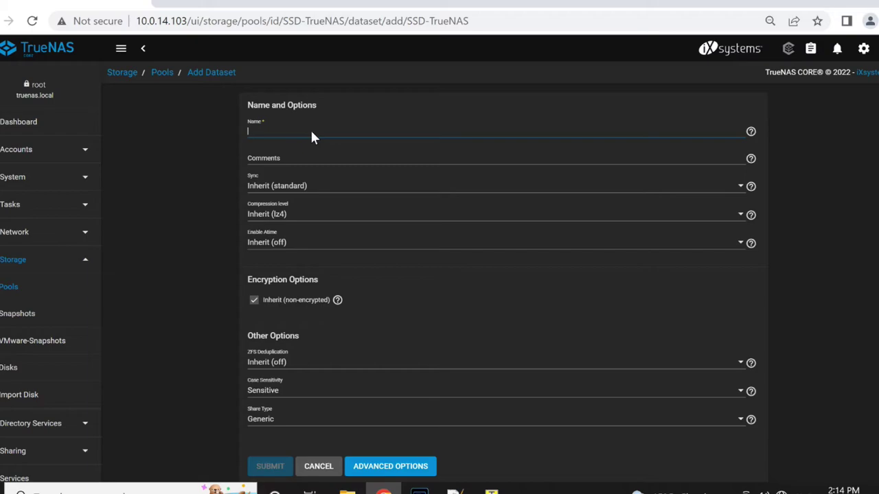
text(NASStorage)
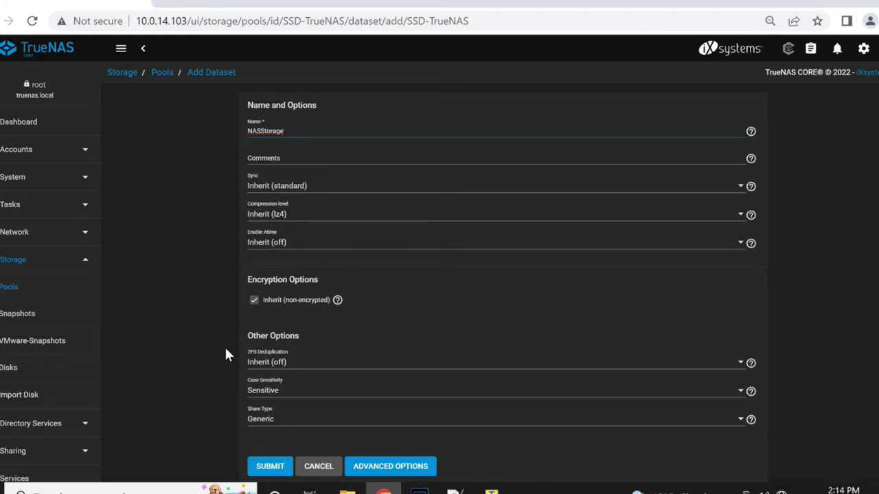
scroll(228, 322, down, 1)
click(283, 459)
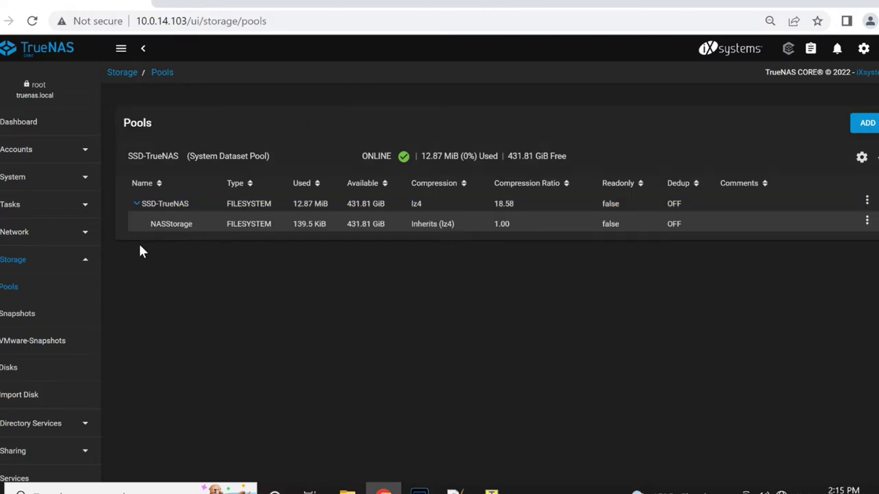
click(154, 228)
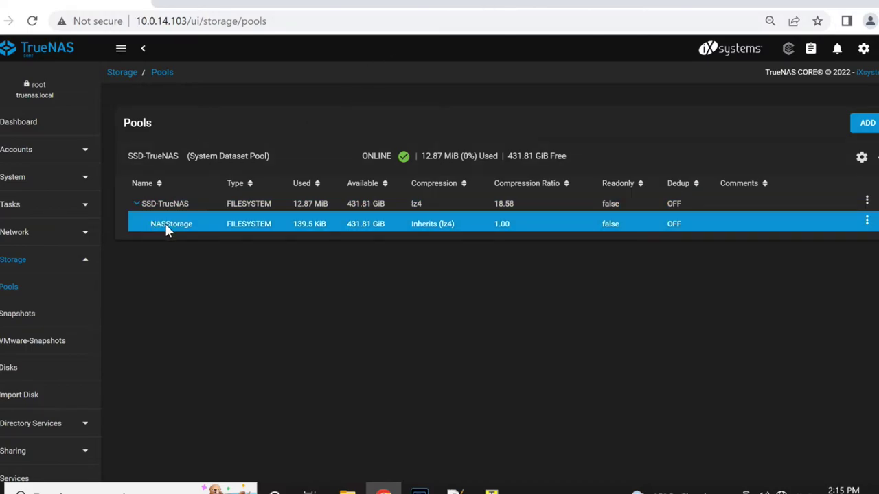
Step: Go to Accounts > Users, dismiss the built-in users note, and start adding a user
click(25, 151)
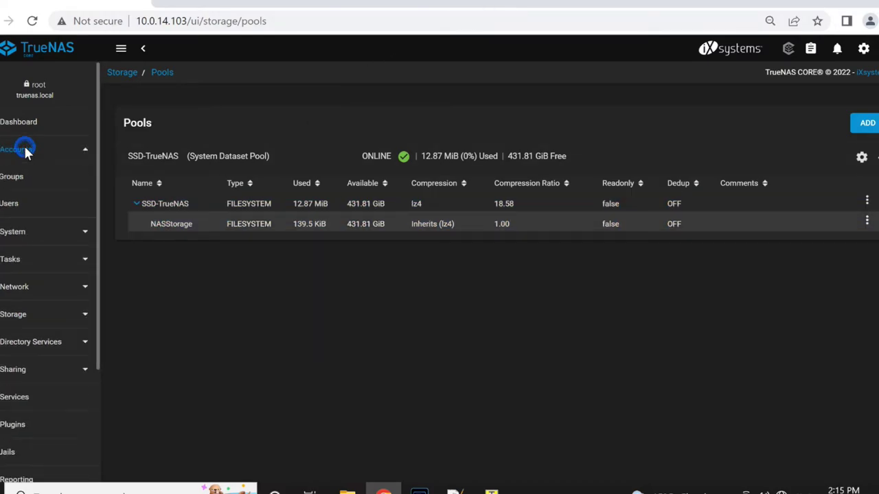
click(19, 204)
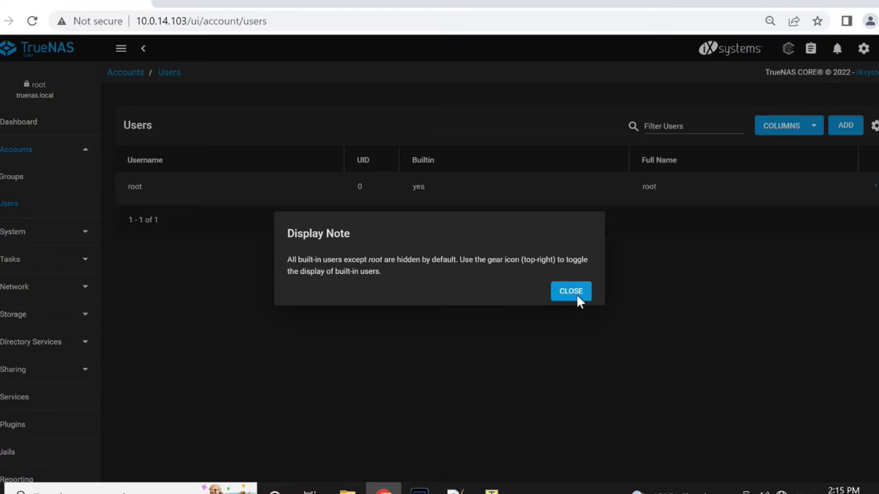
click(576, 294)
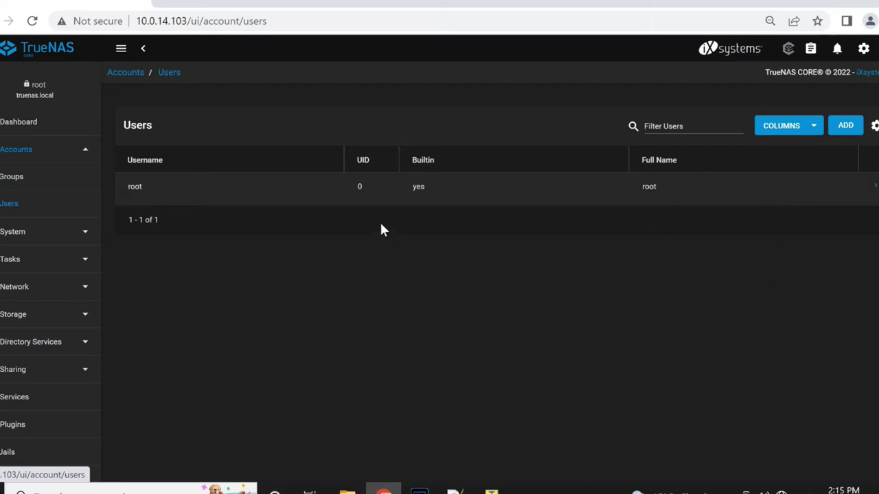
click(846, 125)
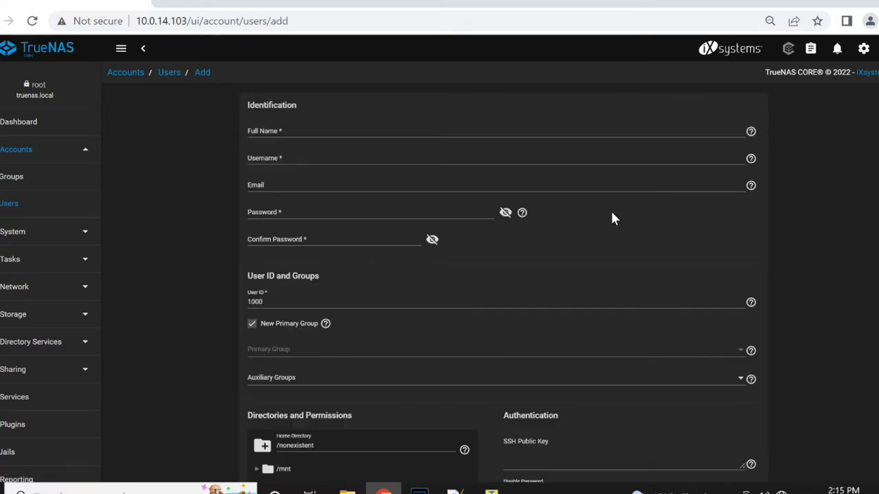
Step: Enter admin as the user's full name, then type and confirm the account password
click(349, 131)
text(admin)
key(Tab)
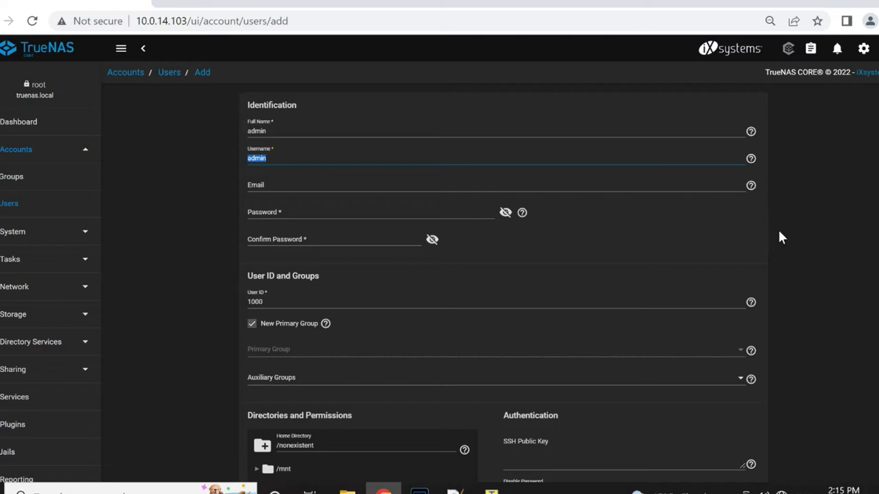
click(327, 216)
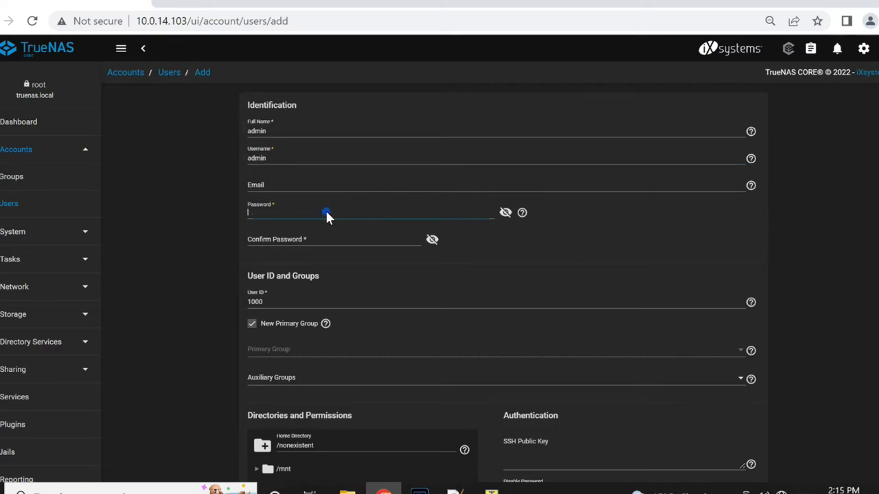
text(*******)
key(Tab)
text(*******)
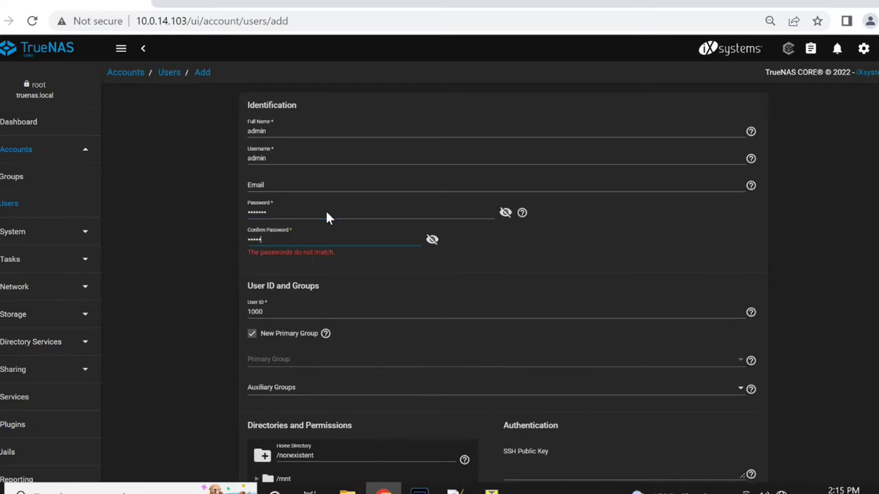
Step: Submit the form to create the admin user account
click(860, 257)
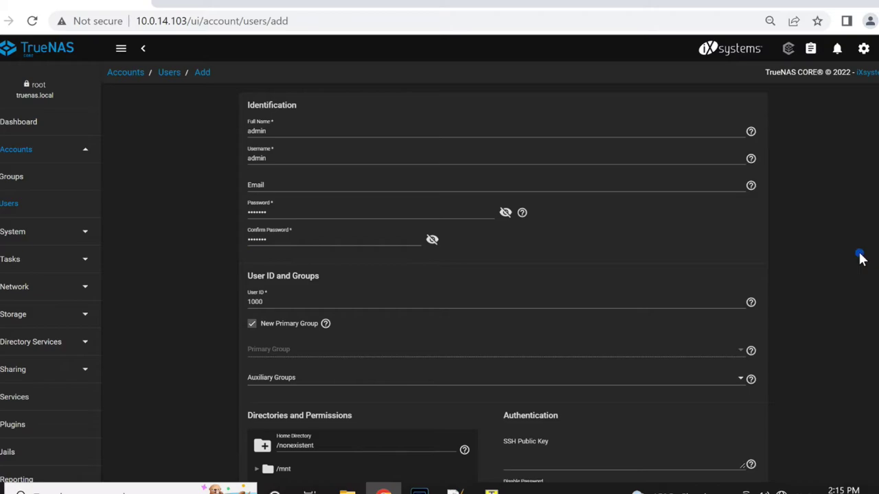
scroll(861, 259, down, 1)
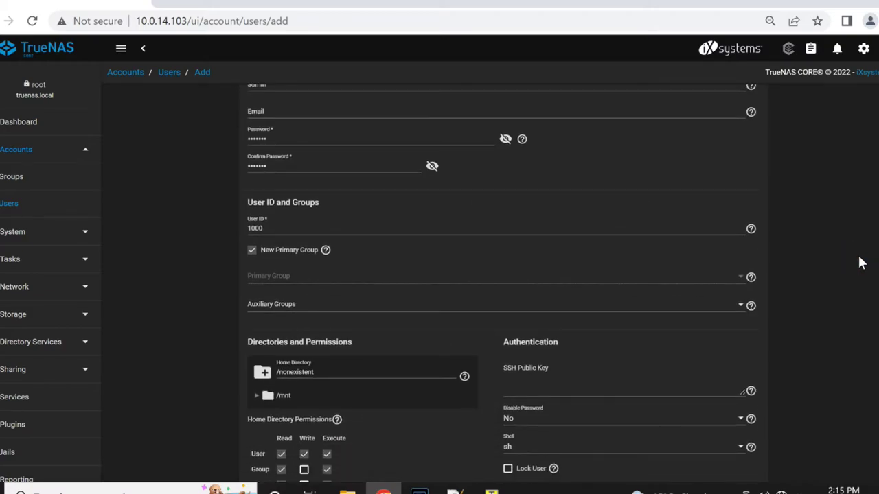
scroll(858, 261, down, 2)
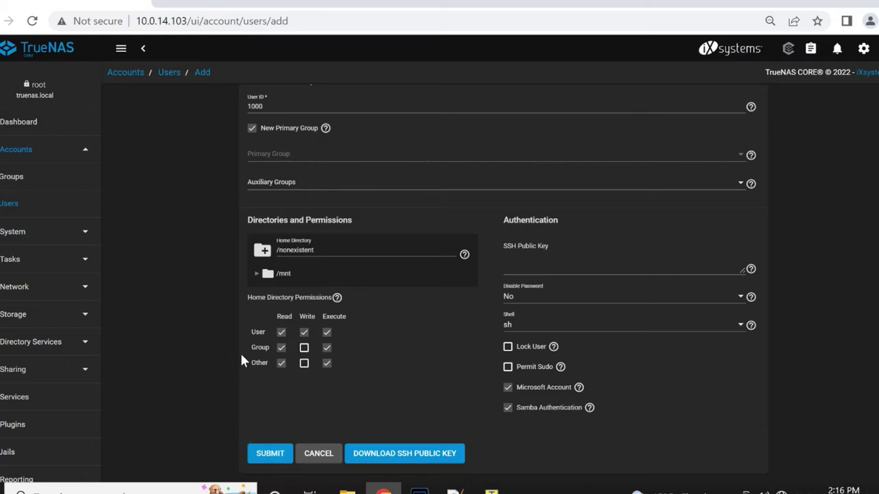
click(278, 454)
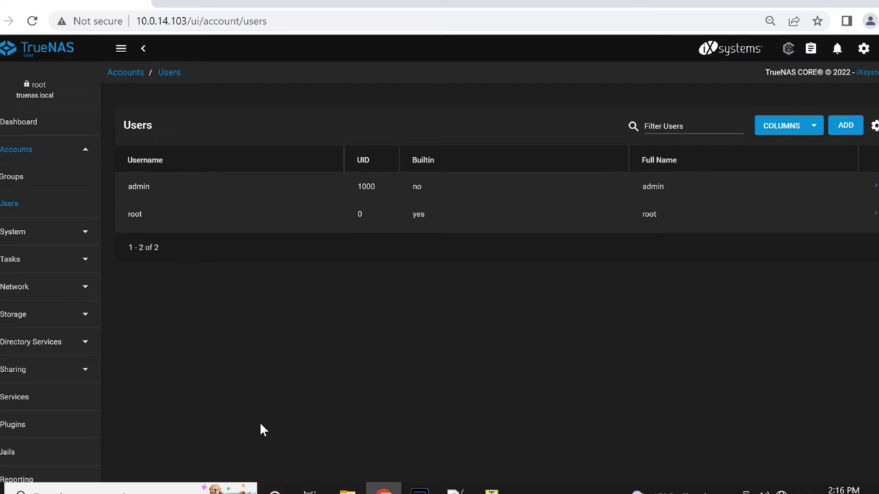
click(59, 317)
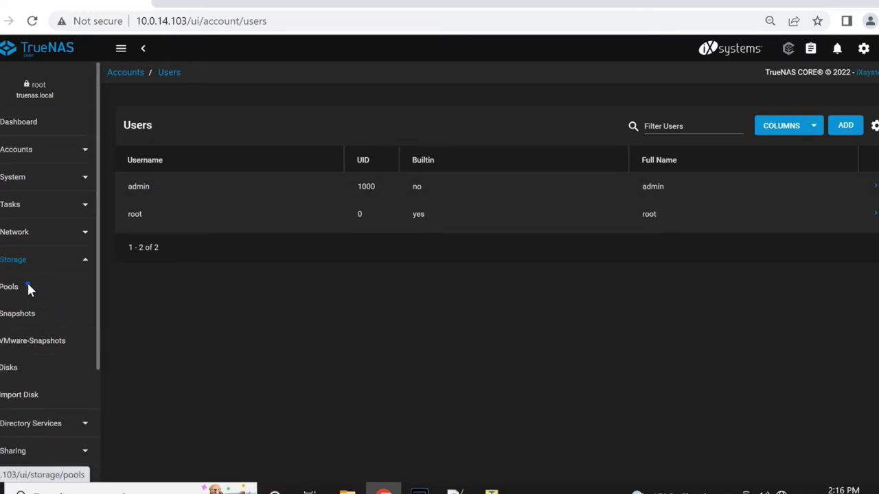
Step: From Storage > Pools, add a child dataset named NasStorageData under NASStorage
click(28, 287)
click(199, 227)
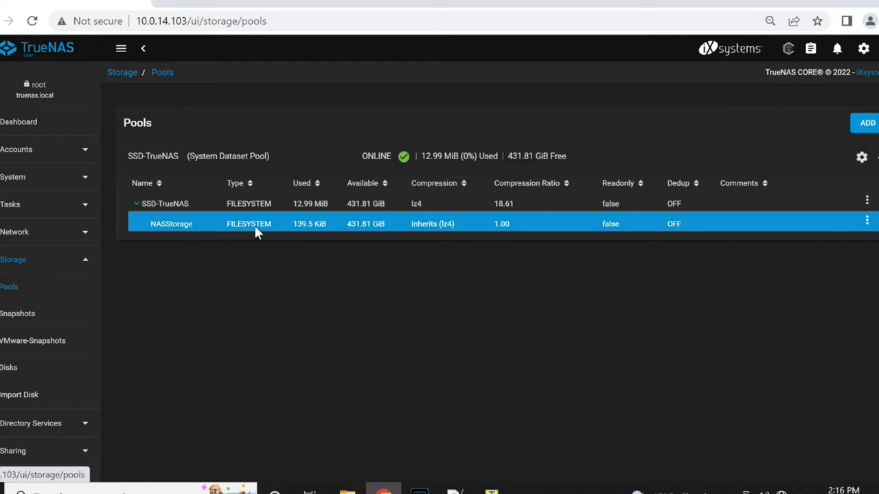
click(866, 221)
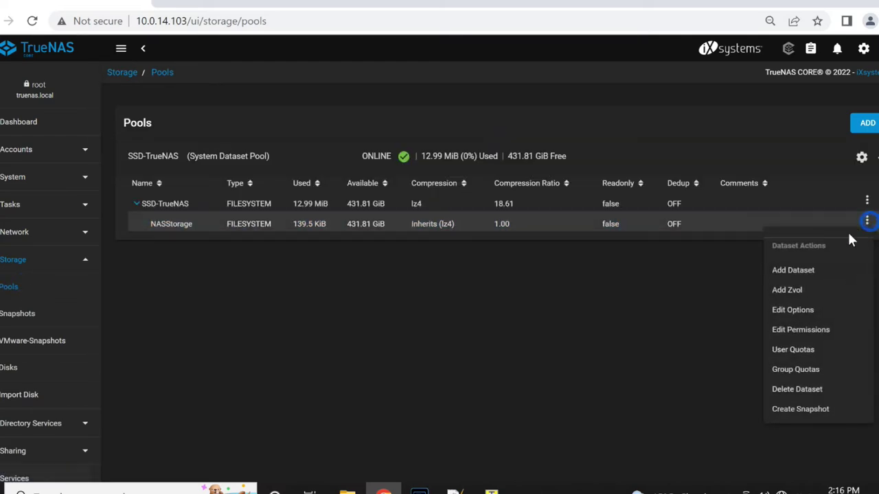
click(805, 272)
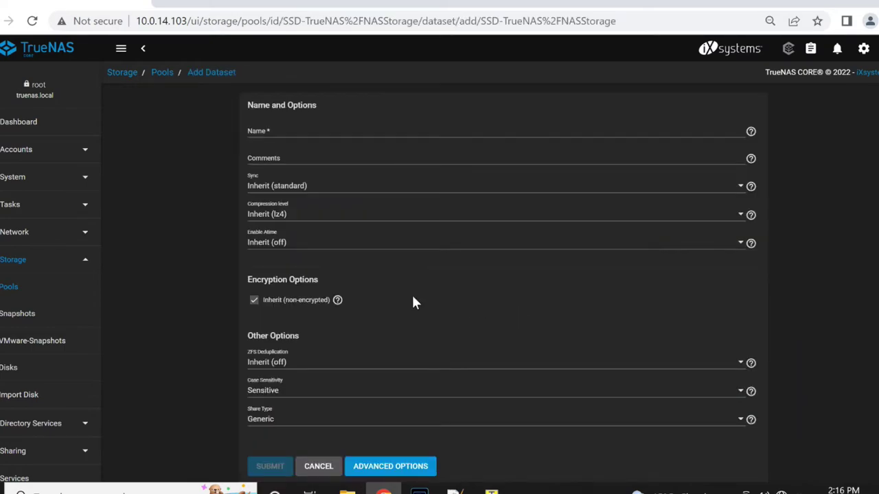
click(291, 127)
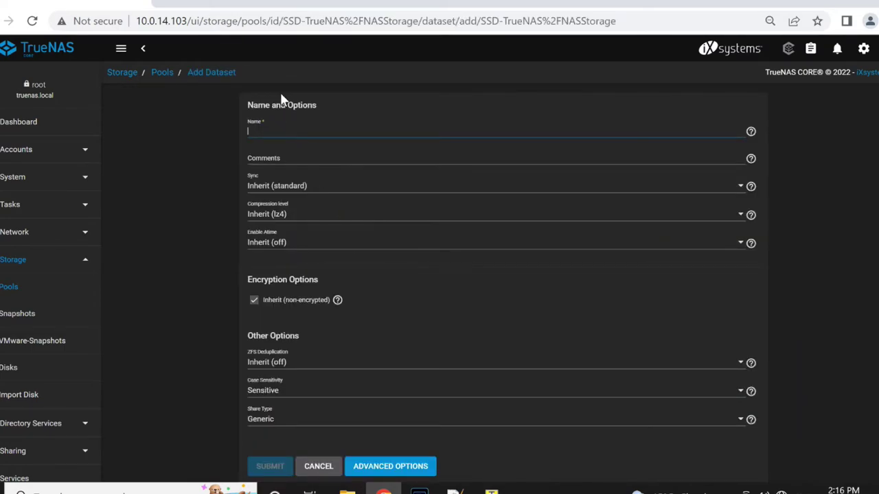
text(Nast)
key(BackSpace)
text(S)
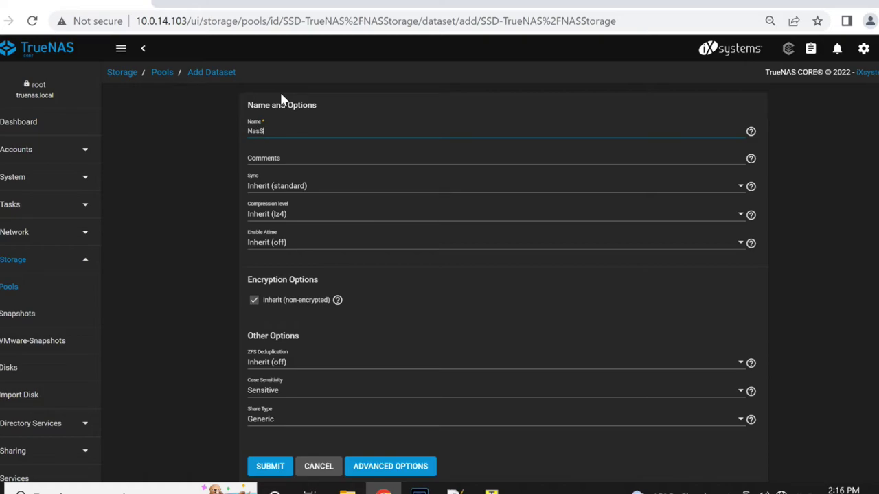
text(torageData)
scroll(218, 408, down, 1)
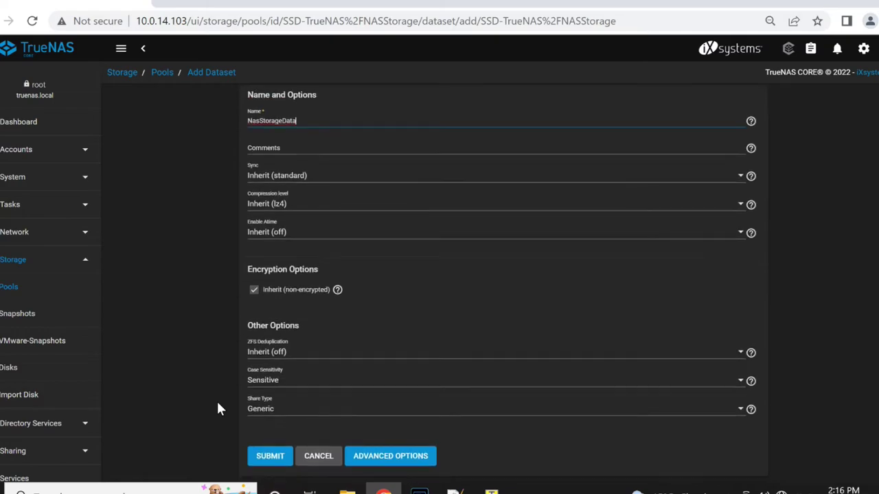
click(270, 456)
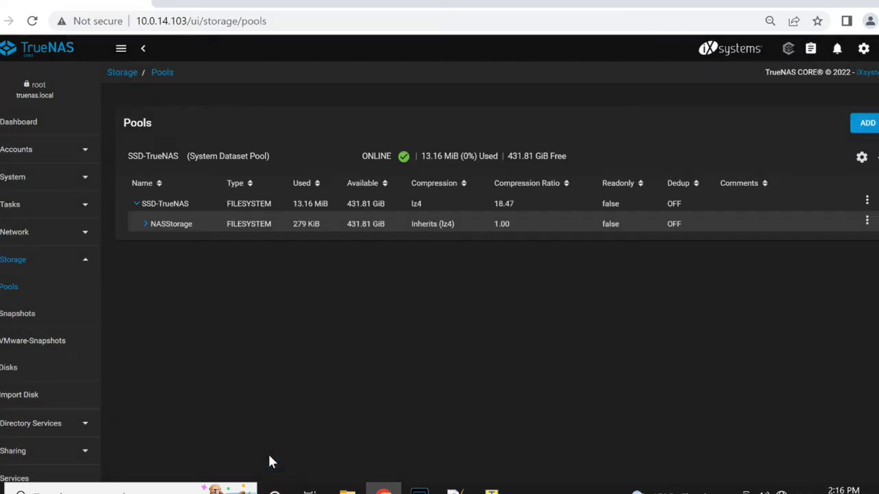
Step: Expand NASStorage and choose Edit Permissions from NasStorageData's actions menu
click(145, 224)
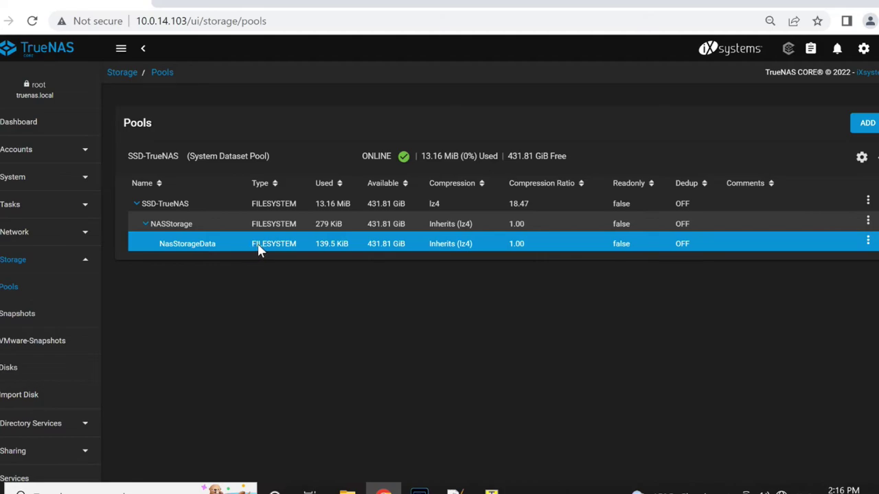
click(868, 242)
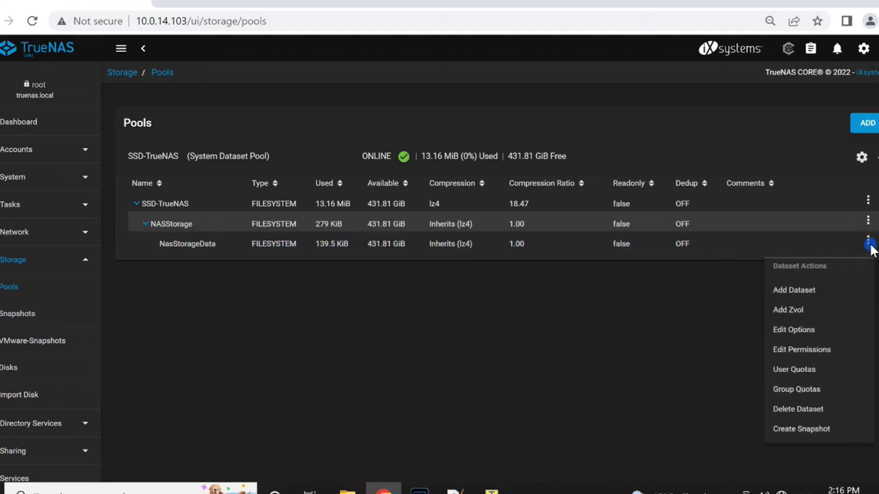
click(820, 349)
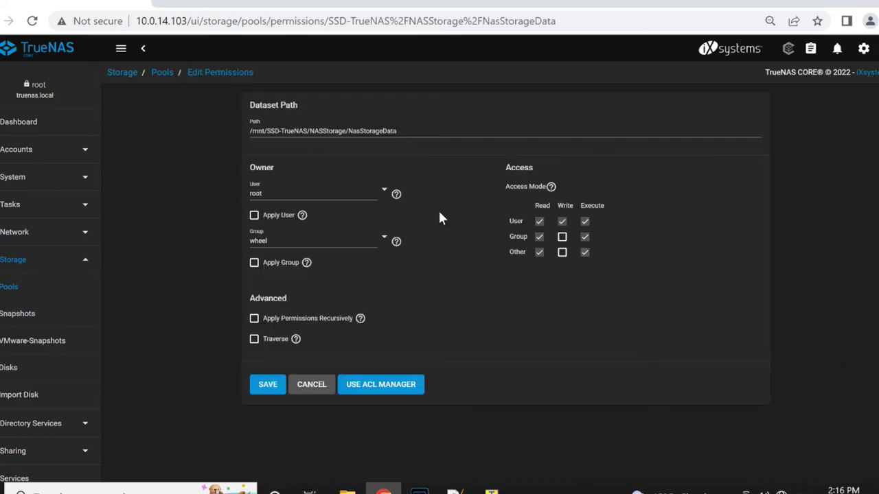
Step: Set the owner user and owner group to admin, with Apply User ticked
drag(402, 135, 348, 135)
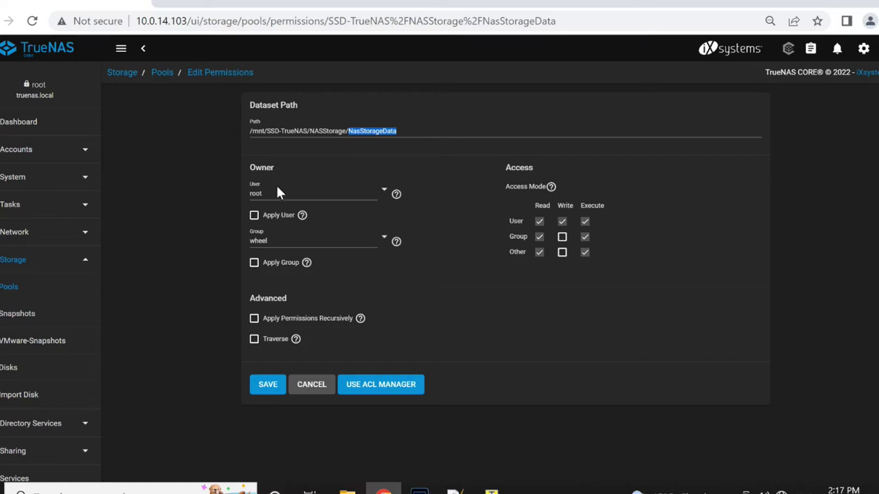
click(382, 193)
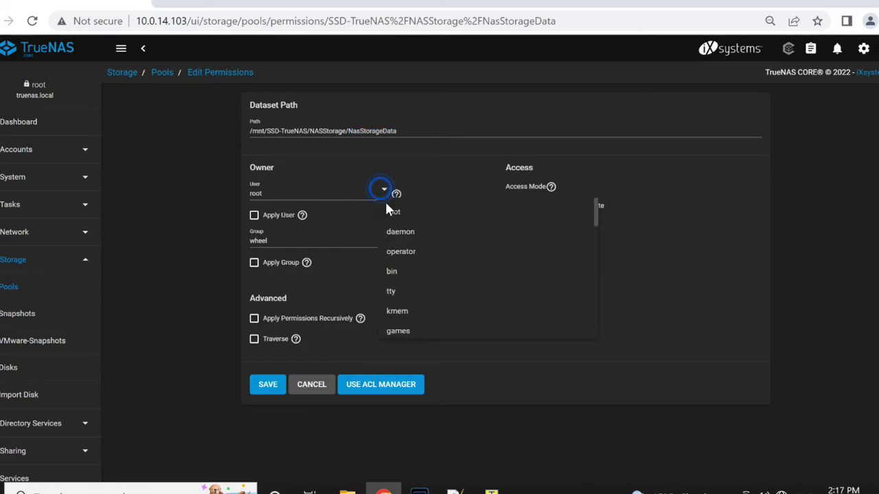
scroll(443, 311, down, 10)
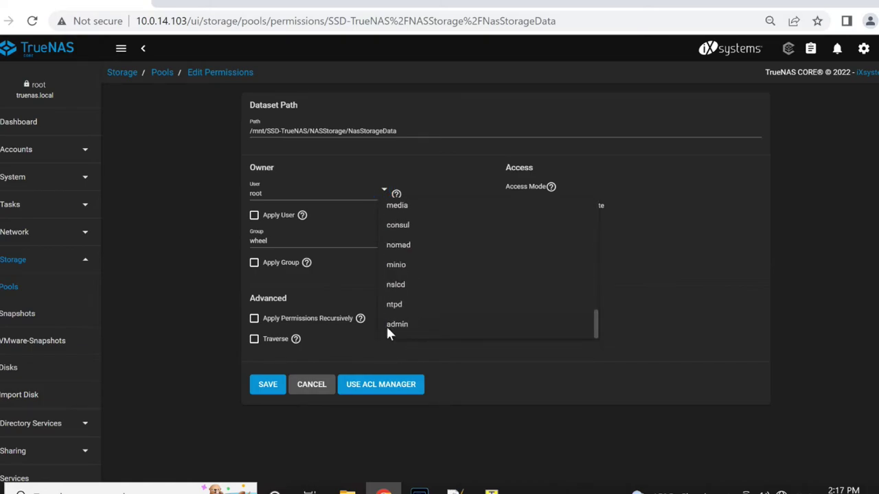
click(405, 323)
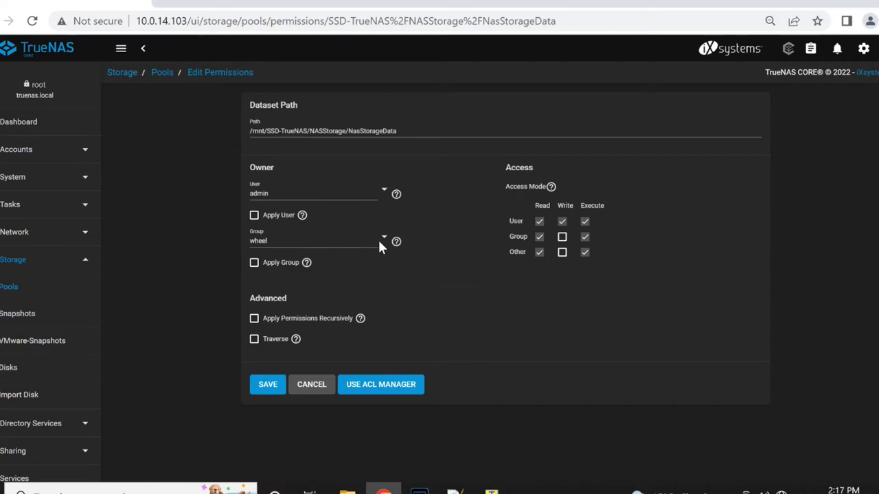
click(380, 242)
scroll(418, 337, down, 15)
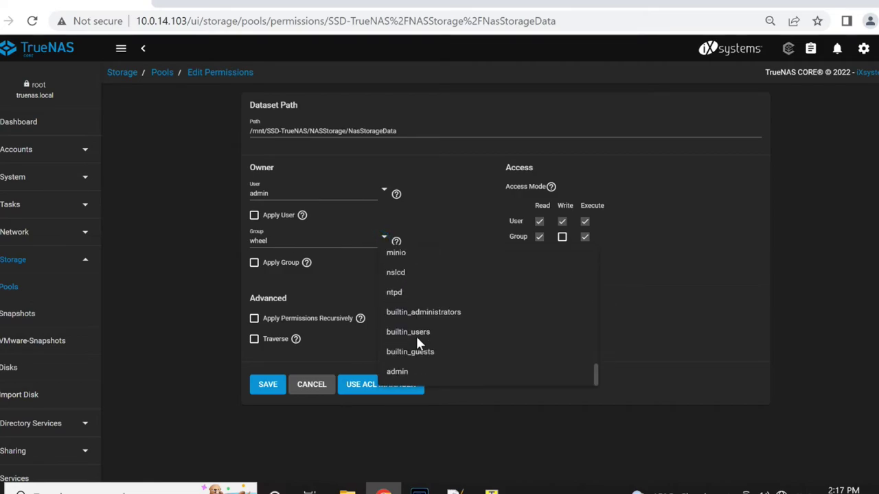
click(404, 371)
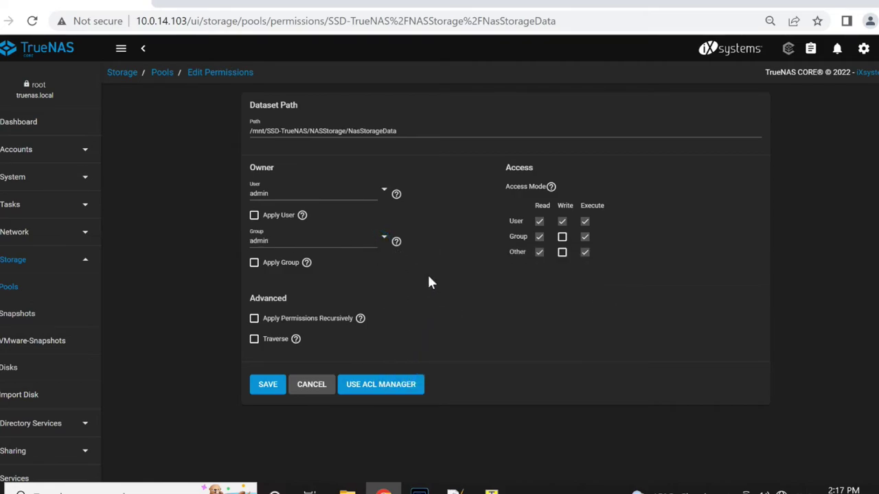
click(253, 216)
Step: Save the admin/admin permissions on NasStorageData
click(273, 390)
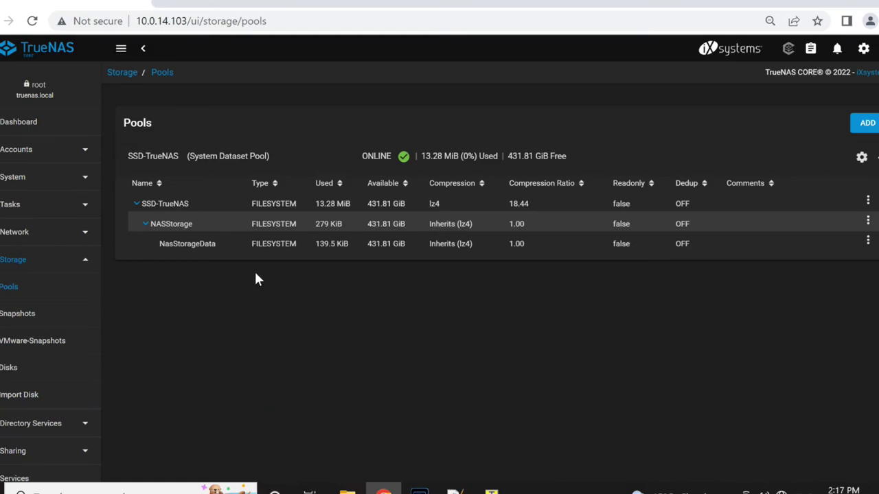
scroll(27, 309, down, 3)
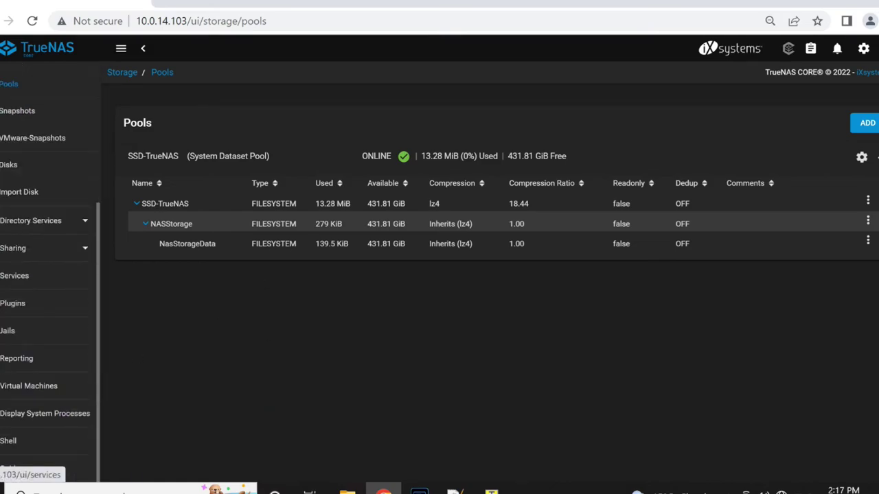
scroll(29, 274, up, 3)
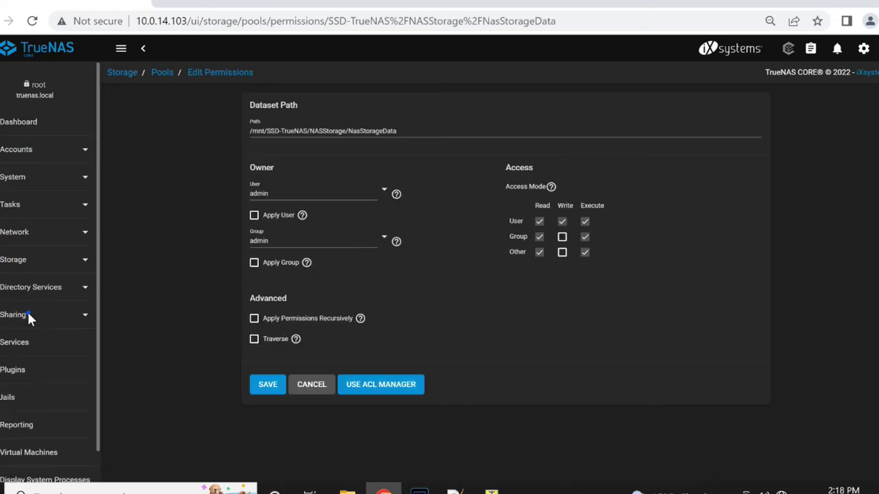
click(15, 315)
Step: Start a new SMB share with path /mnt/SSD-TrueNAS/NASStorage/NasStorageData
click(47, 448)
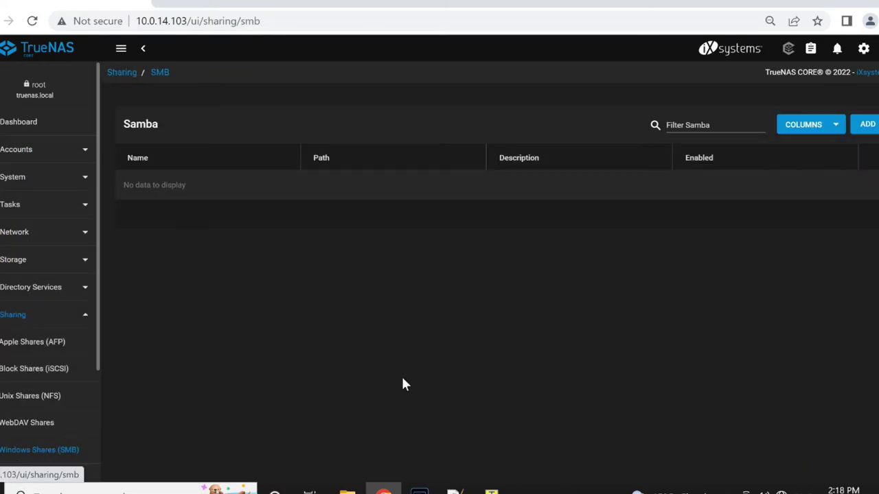
click(865, 127)
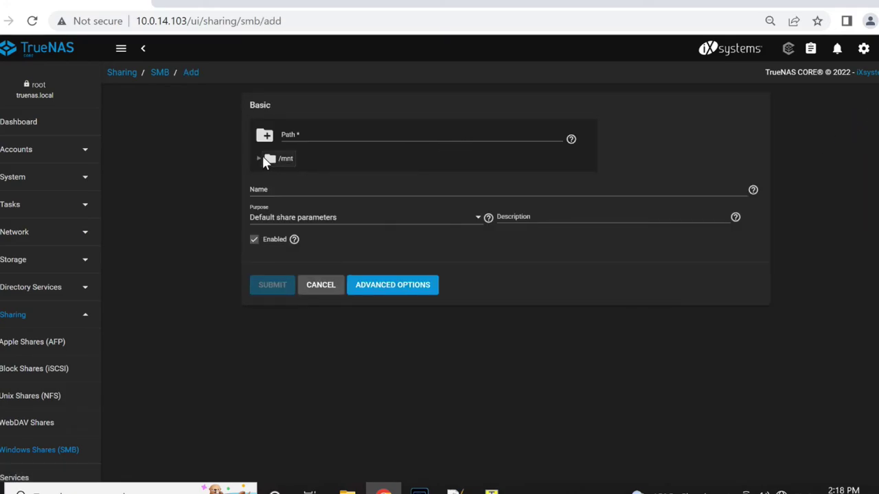
click(259, 158)
click(269, 175)
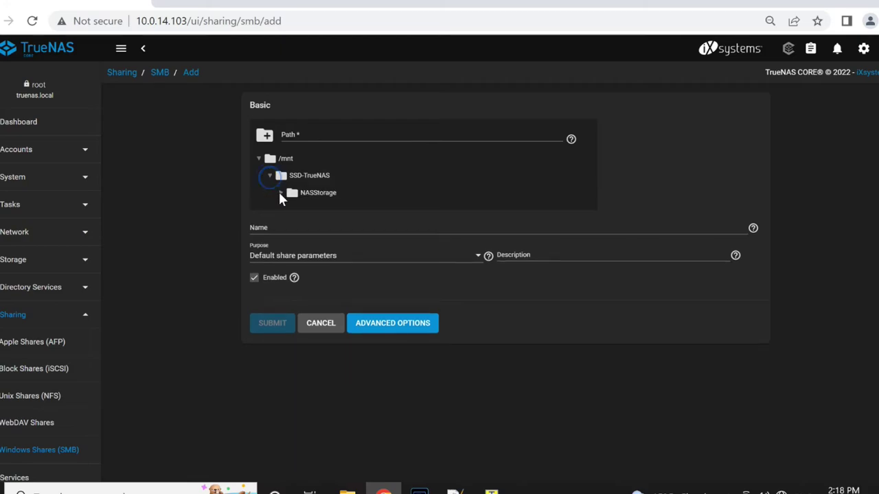
click(280, 192)
click(323, 208)
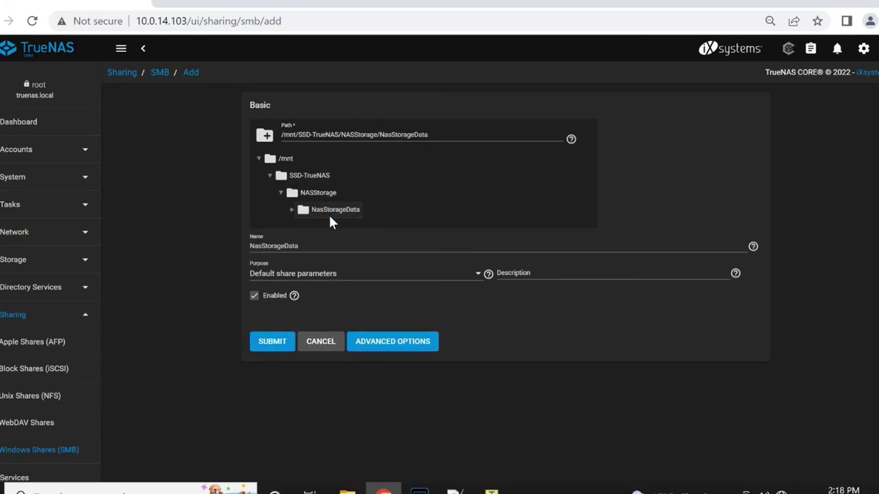
Step: Submit the share, enable the SMB service and dismiss the notice
click(272, 342)
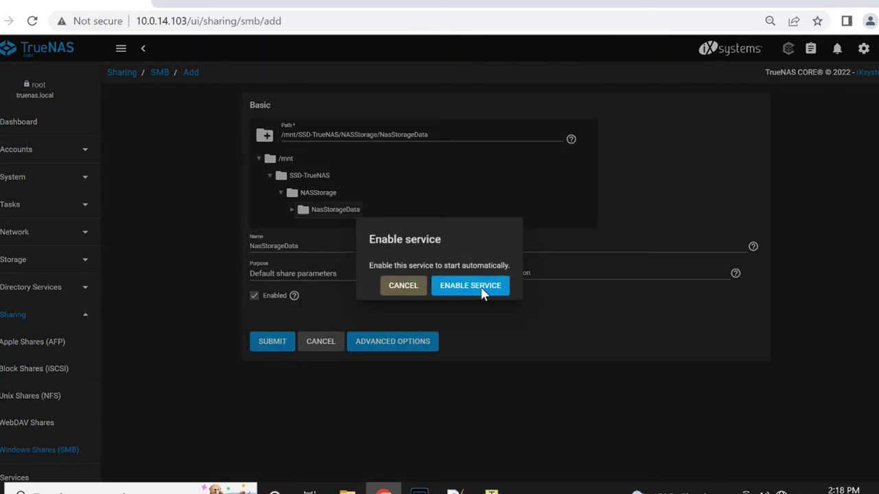
click(479, 286)
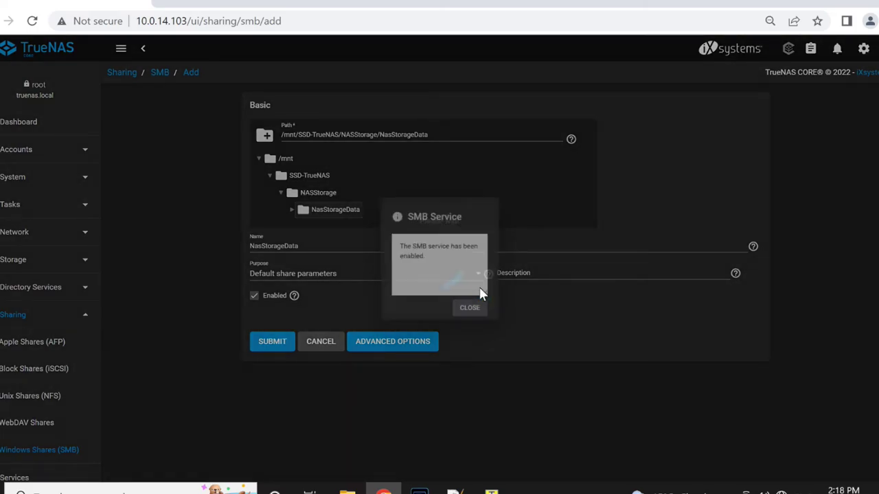
click(478, 317)
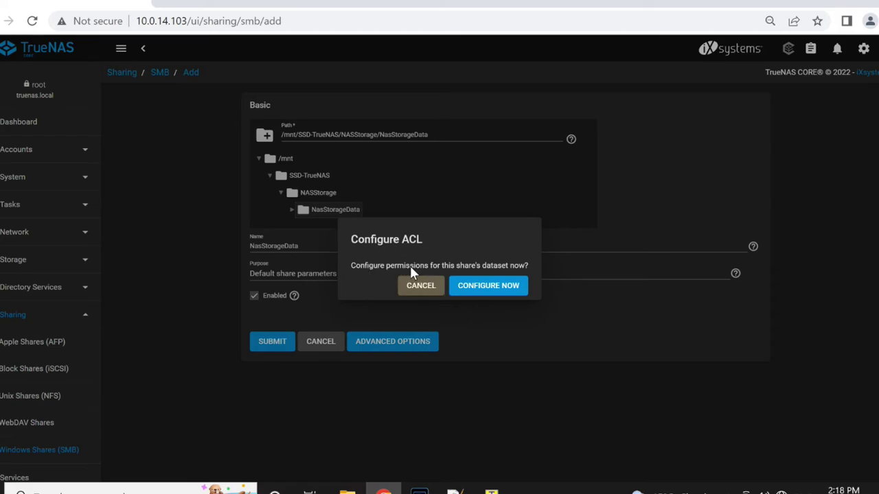
Step: Apply the RESTRICTED preset ACL to NasStorageData and save it
click(505, 286)
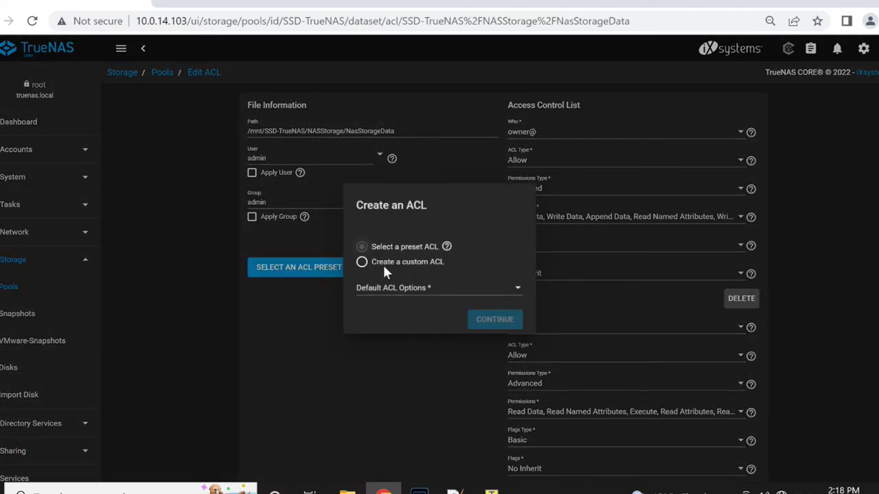
click(465, 294)
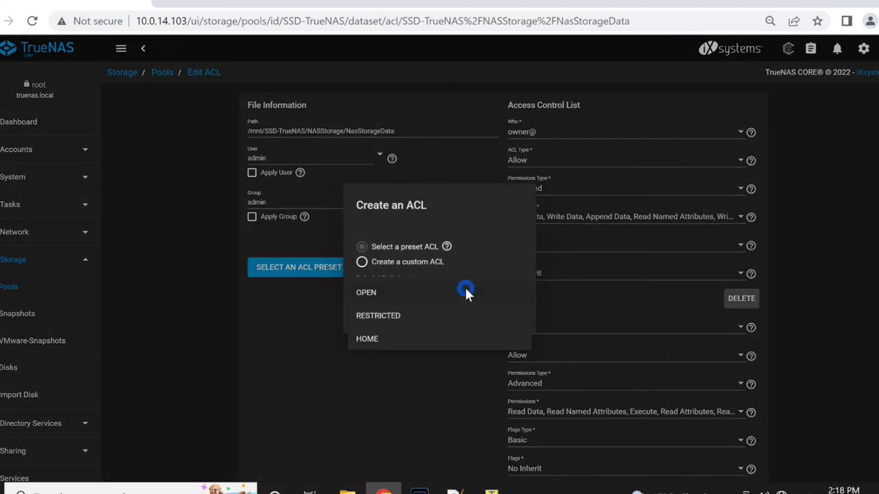
click(391, 313)
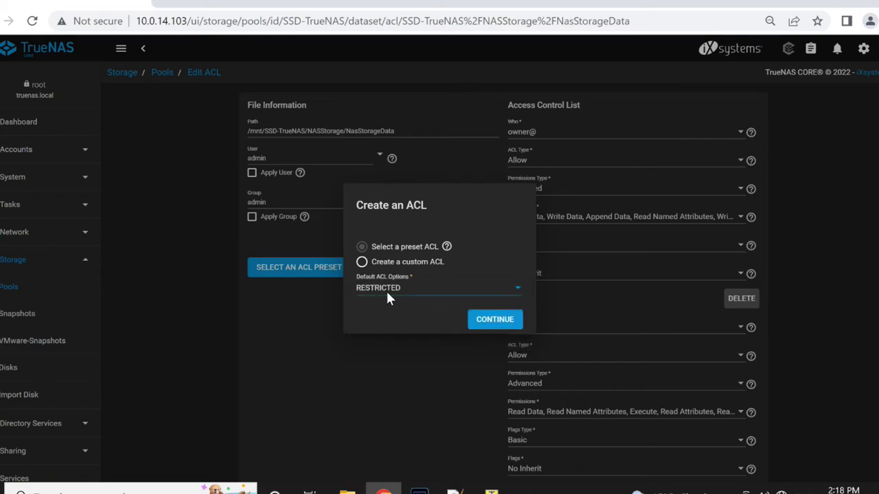
click(494, 320)
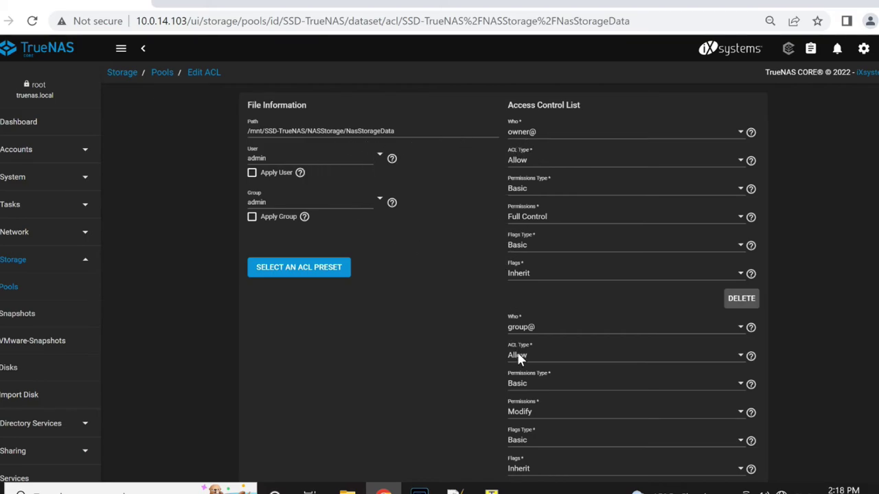
scroll(520, 442, down, 2)
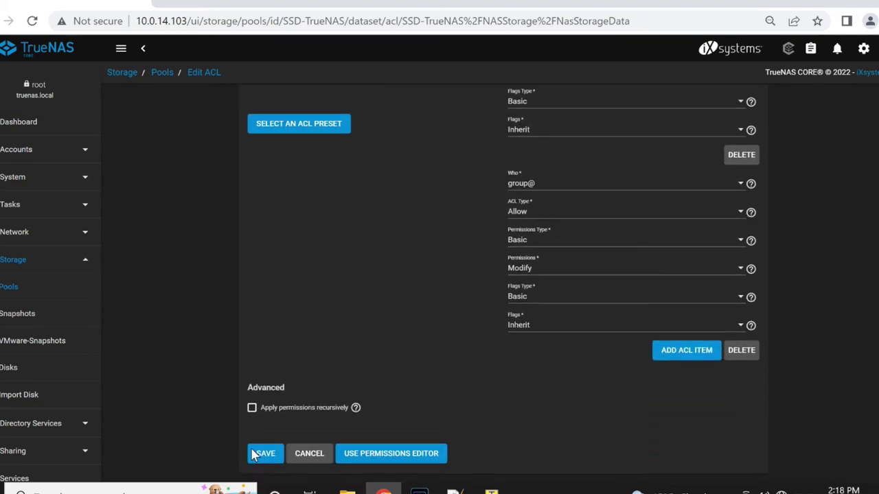
click(267, 455)
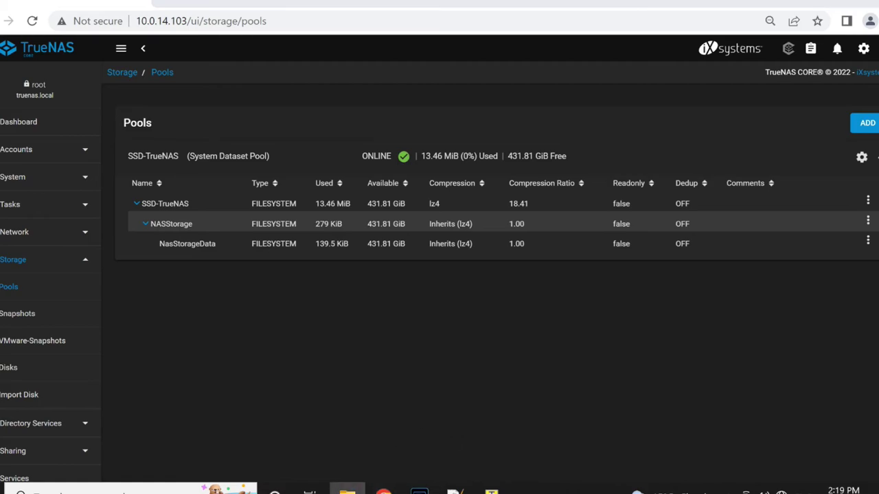
click(347, 490)
Step: Map drive Z: to \\10.0.14.103\NasStoragedata, connecting with different credentials
click(41, 115)
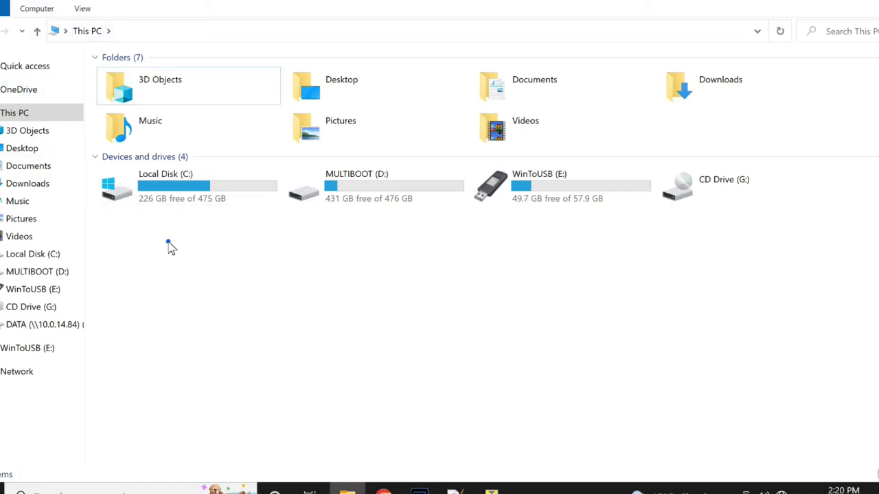
click(37, 9)
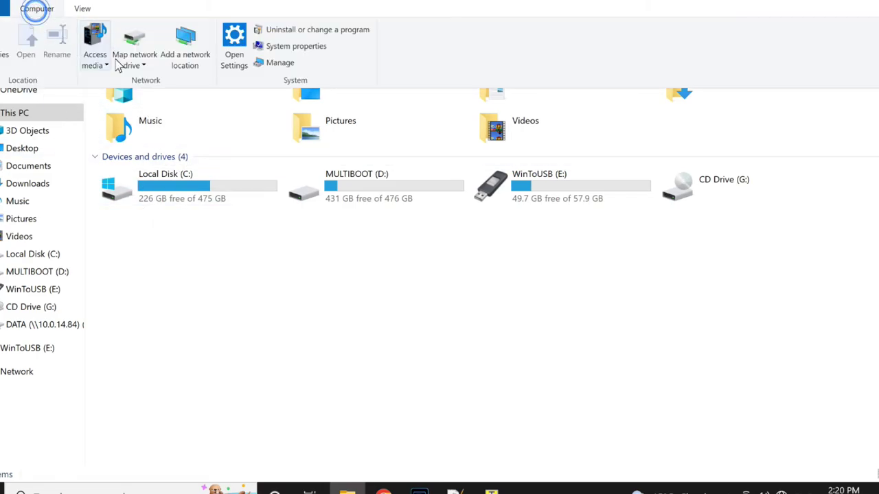
click(137, 64)
click(148, 80)
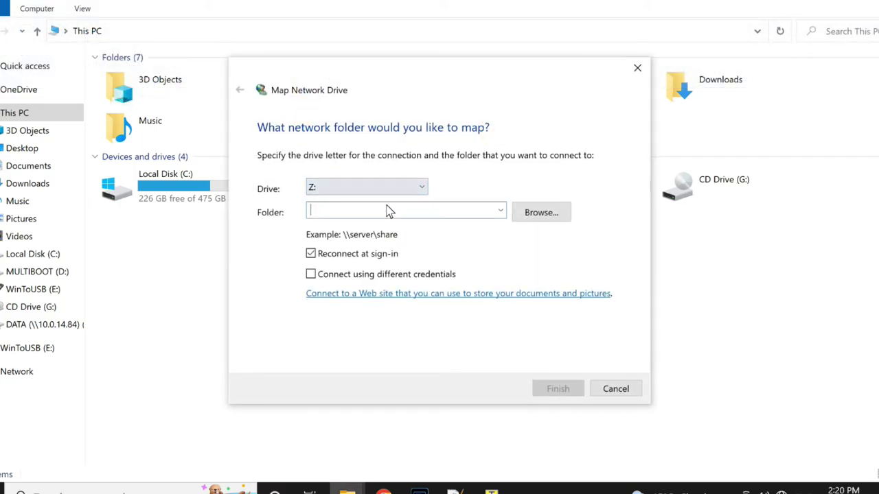
text(\1)
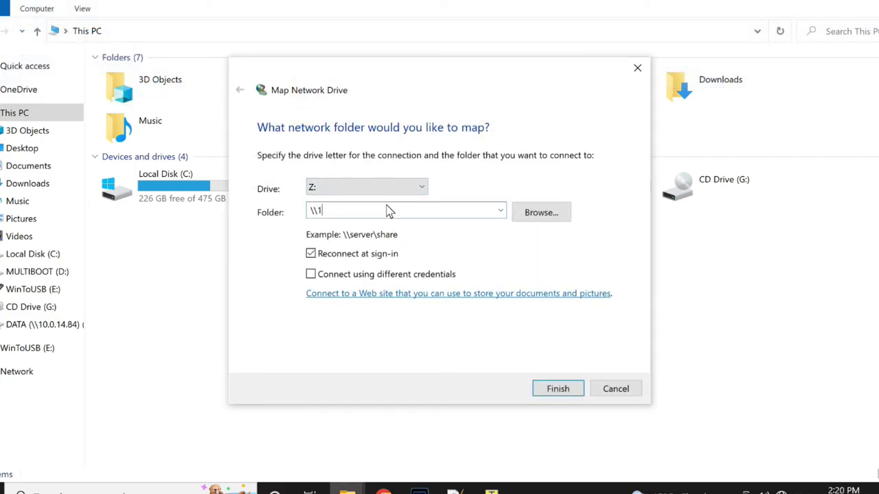
text(0.0.14.103\NasStoragedata)
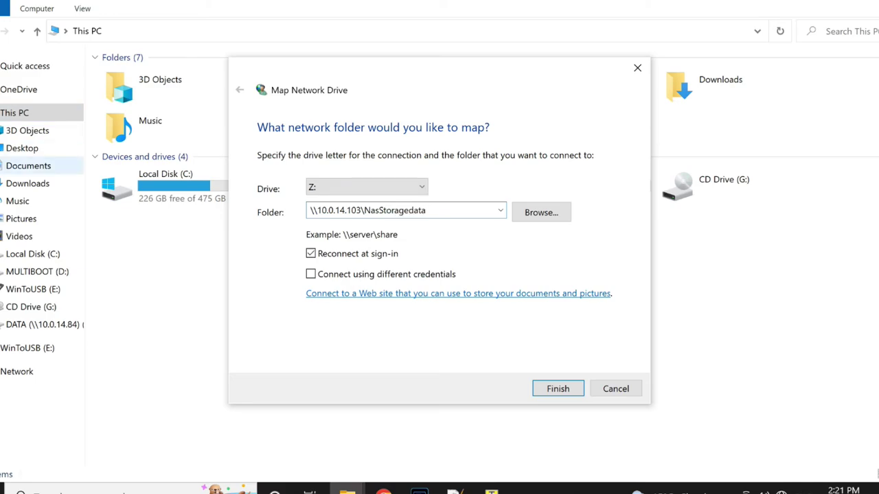
click(339, 277)
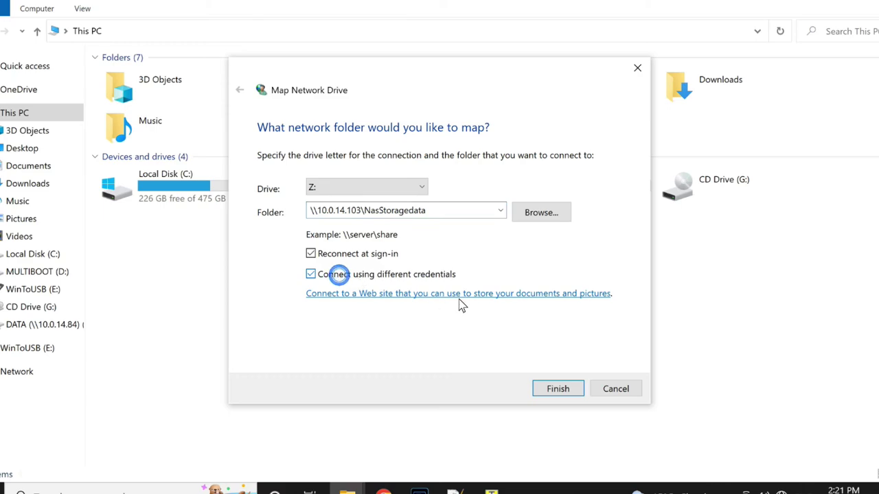
click(558, 388)
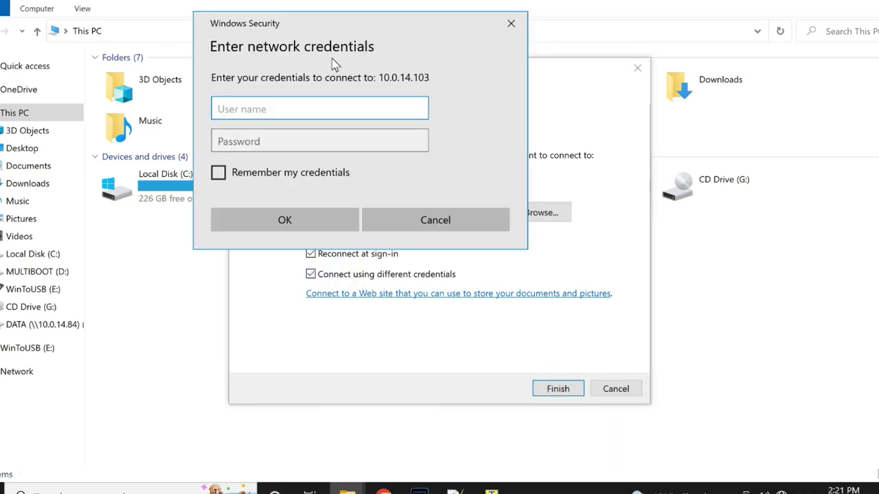
Step: Sign in as admin with the account password and remember the credentials
text(admin)
key(Tab)
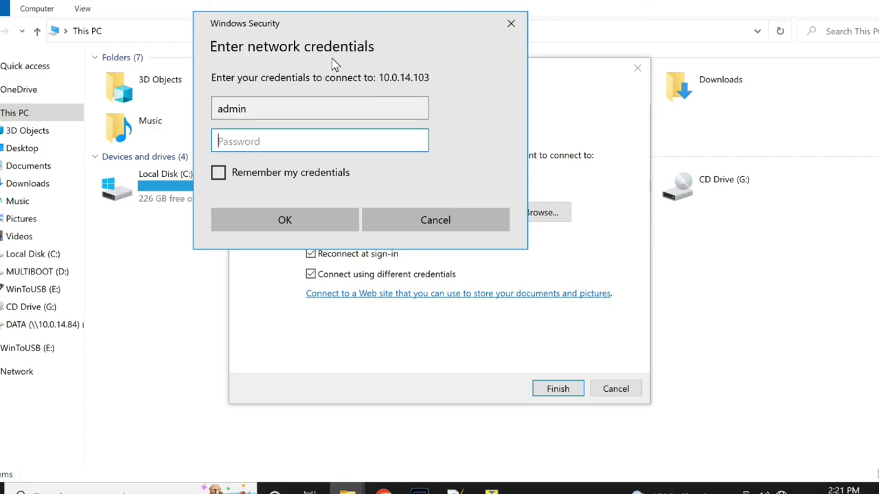
text(admin12)
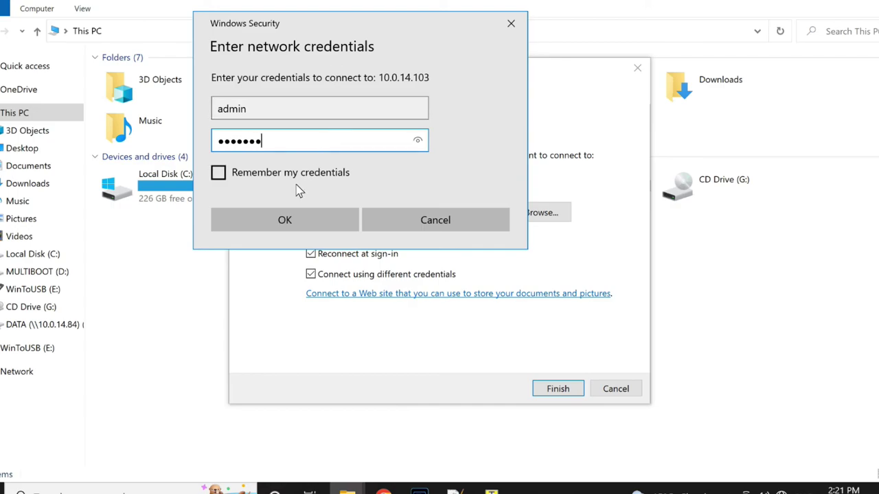
click(296, 178)
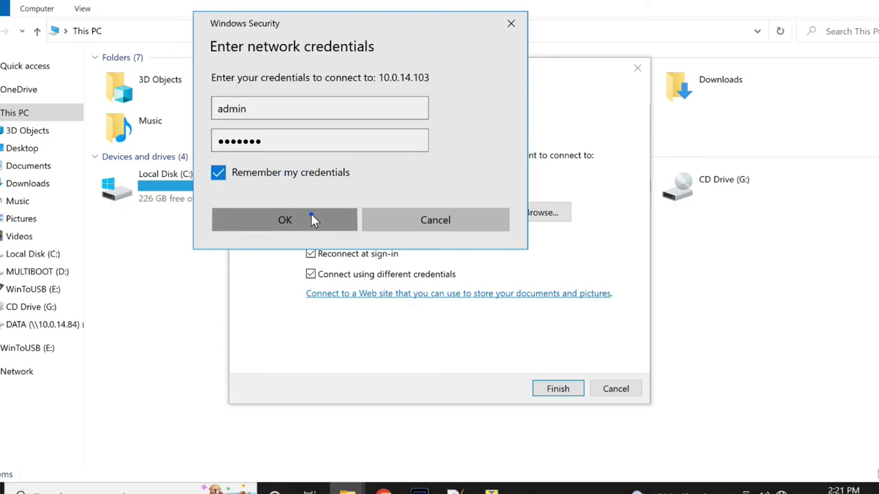
click(310, 219)
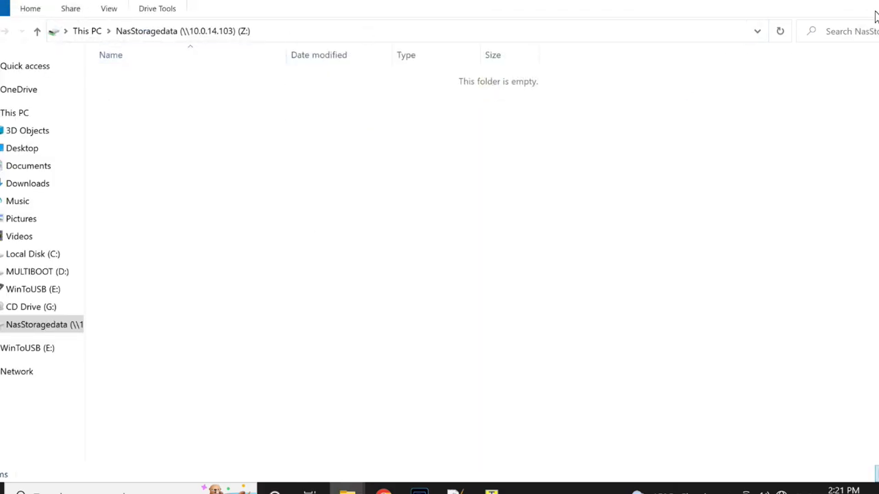
Step: Place NasStoragedata and MULTIBOOT (D:) side by side, then drag the ISO folder into the share
drag(861, 2, 690, 72)
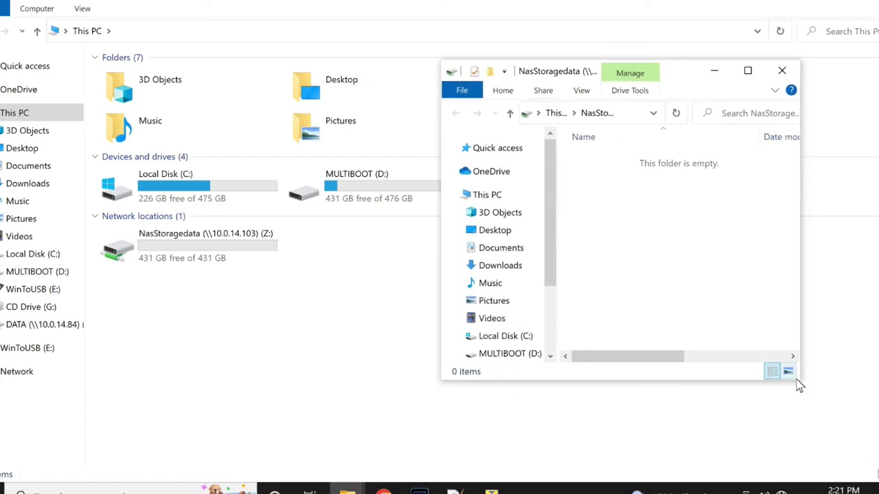
drag(800, 383, 851, 433)
double_click(374, 185)
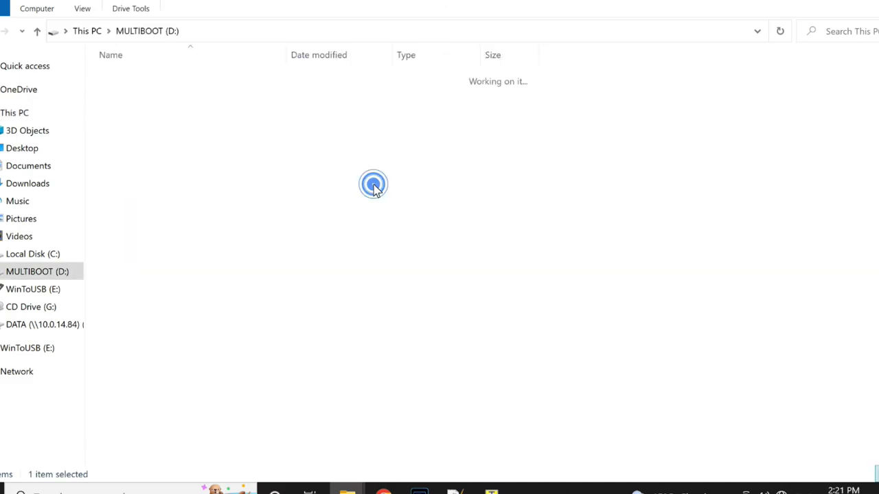
click(858, 6)
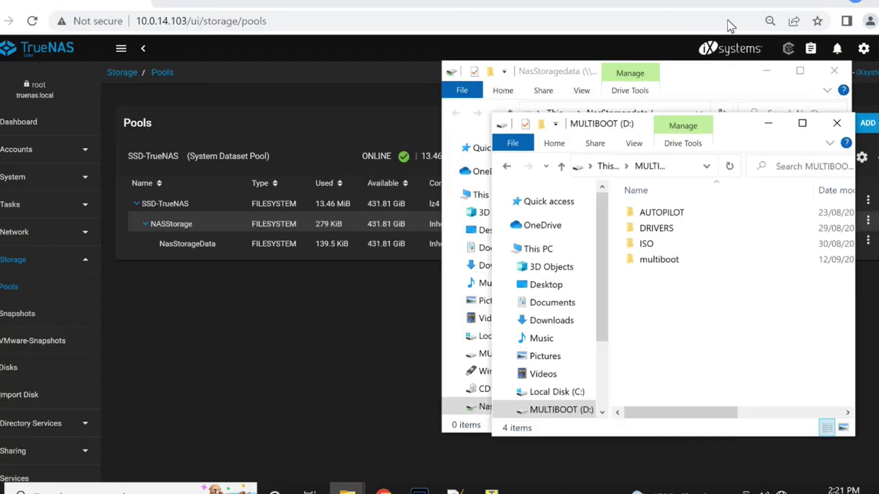
drag(753, 138, 294, 106)
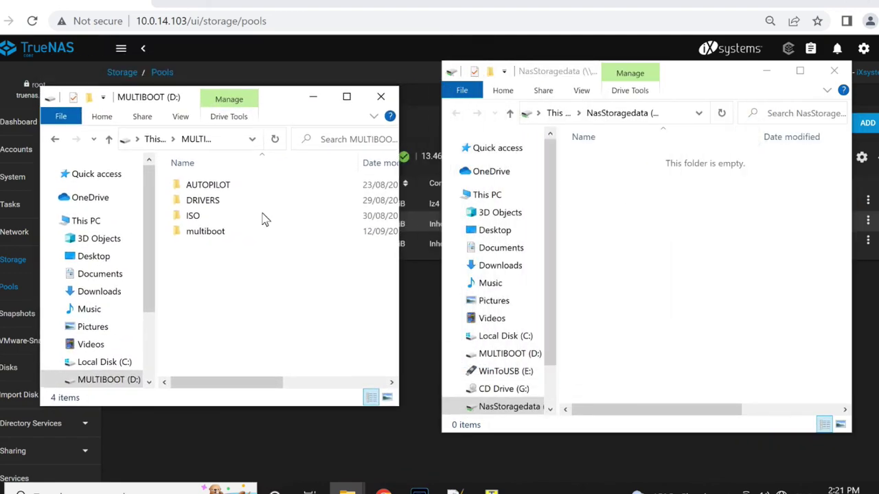
click(193, 216)
drag(193, 216, 686, 240)
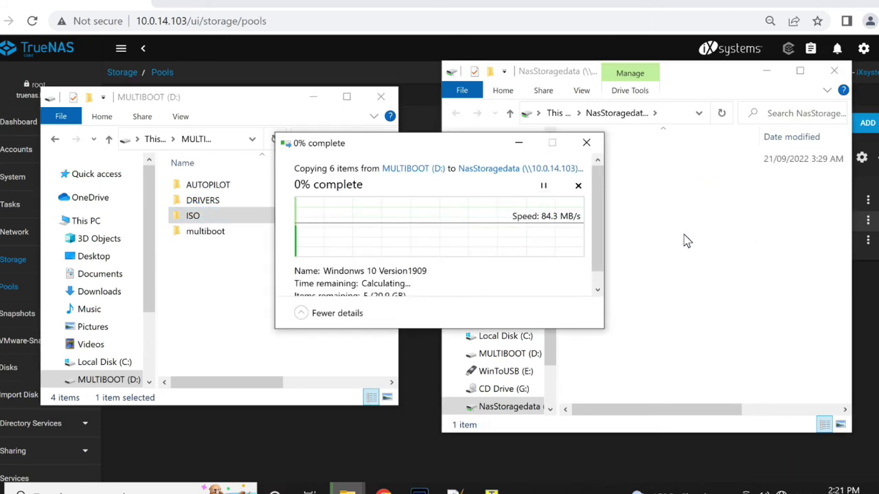